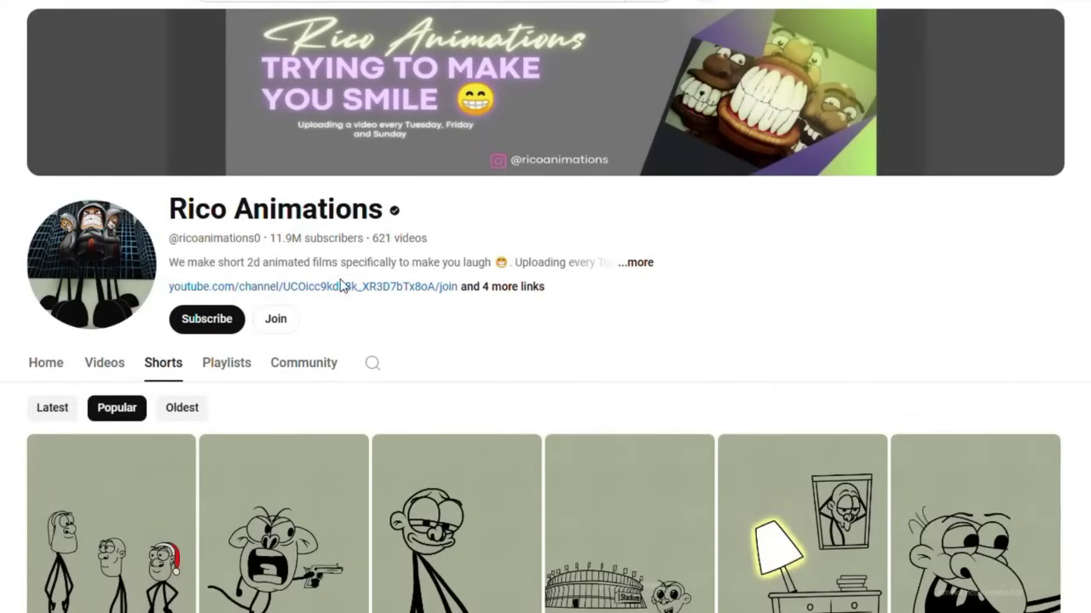
# Highlight the channel's subscriber and video counts
pyautogui.moveTo(275, 239); pyautogui.dragTo(423, 239)
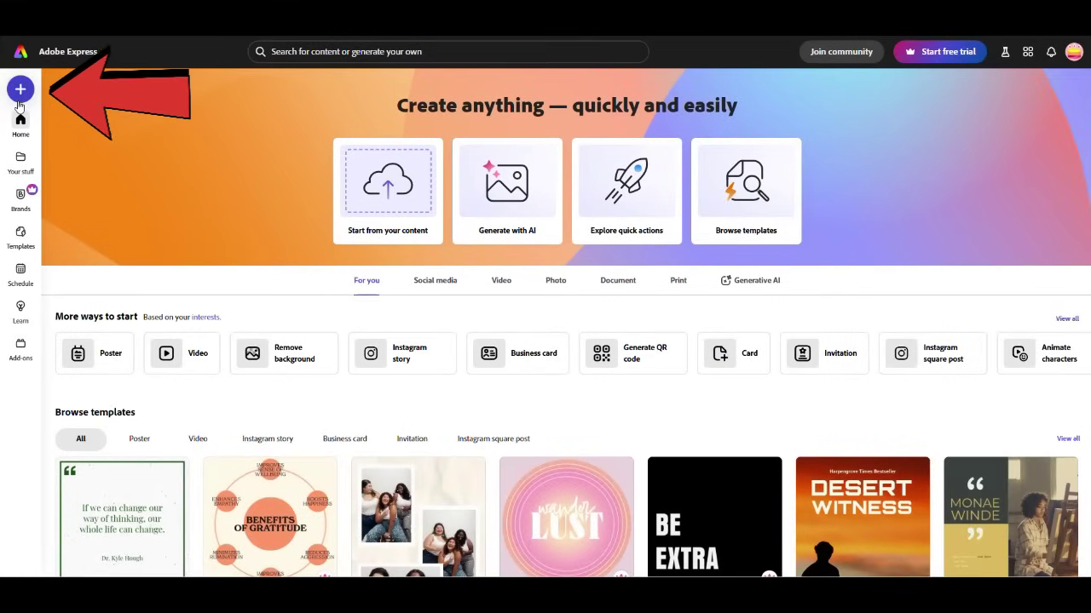
# Start the Animate characters quick action from Quick actions > Video
pyautogui.click(21, 91)
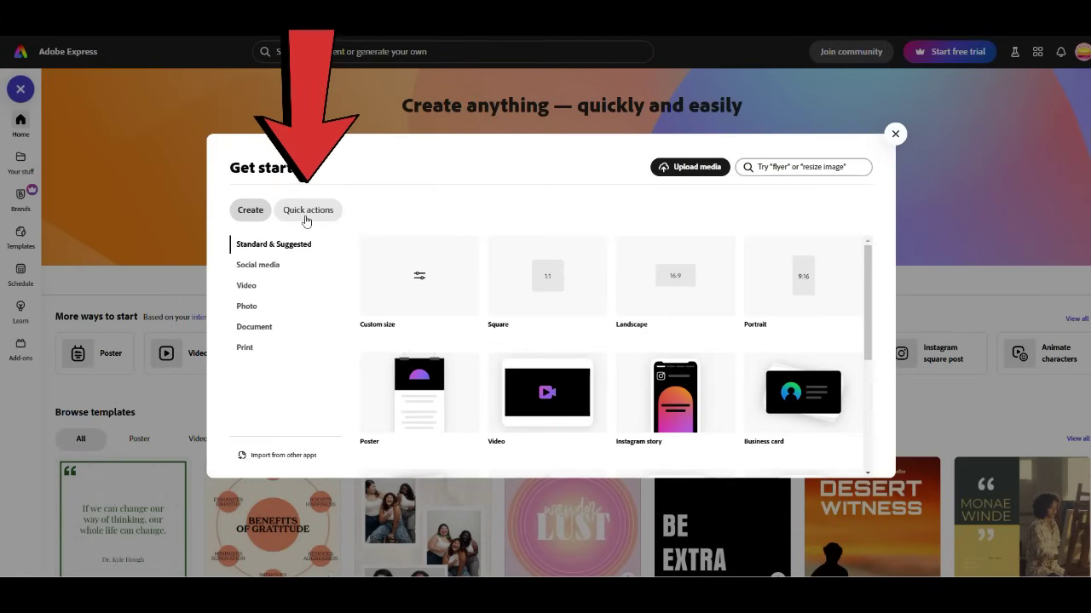
pyautogui.click(306, 220)
pyautogui.click(244, 294)
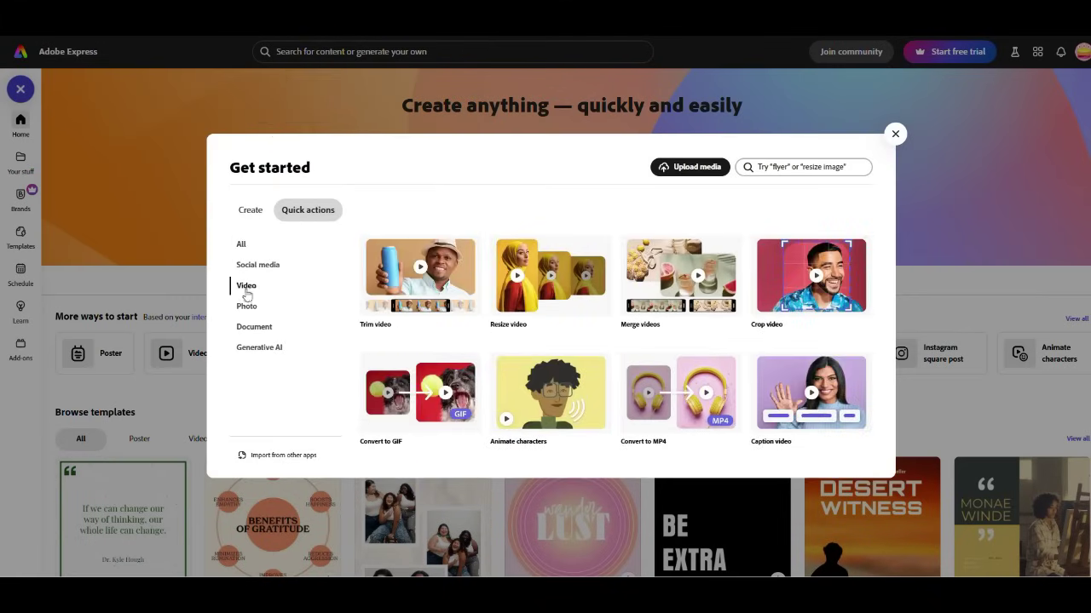
pyautogui.click(528, 443)
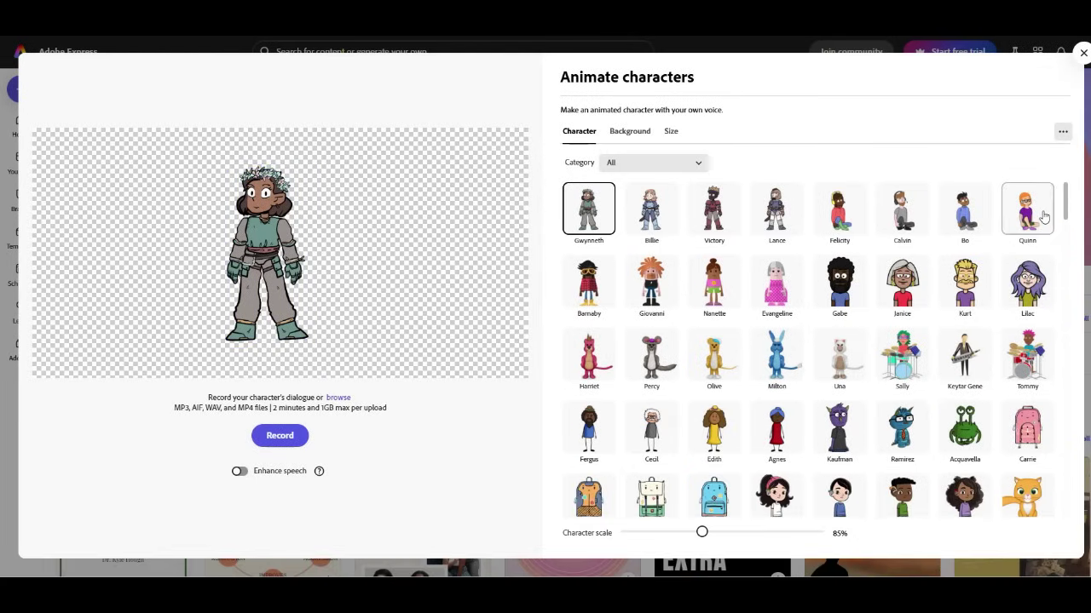
# Pick Sticky as the animated character
pyautogui.scroll(-2, 1041, 216)
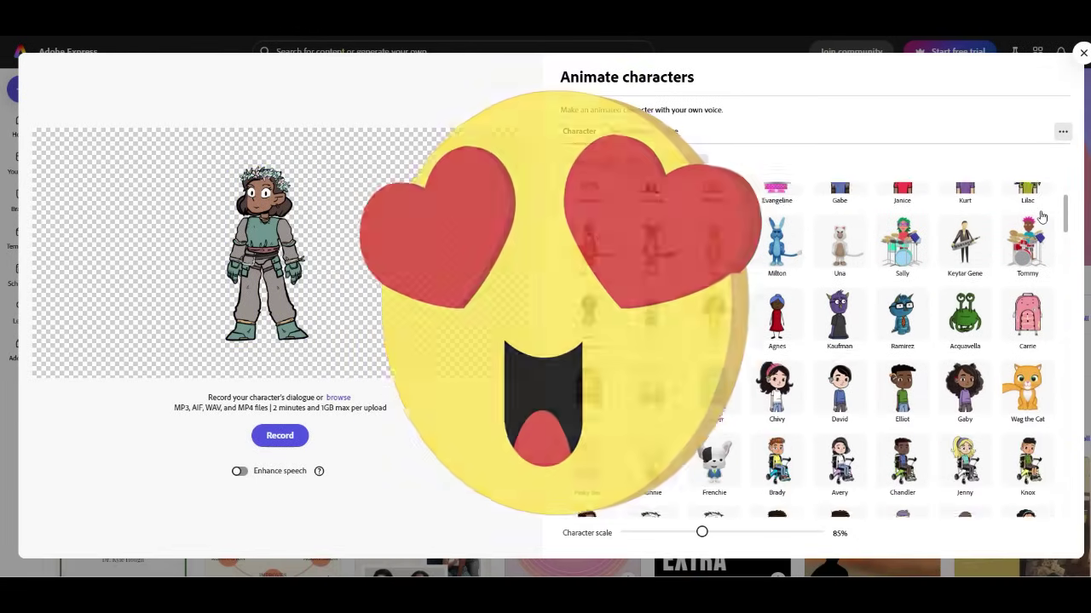
pyautogui.scroll(2, 1042, 216)
pyautogui.scroll(-10, 929, 297)
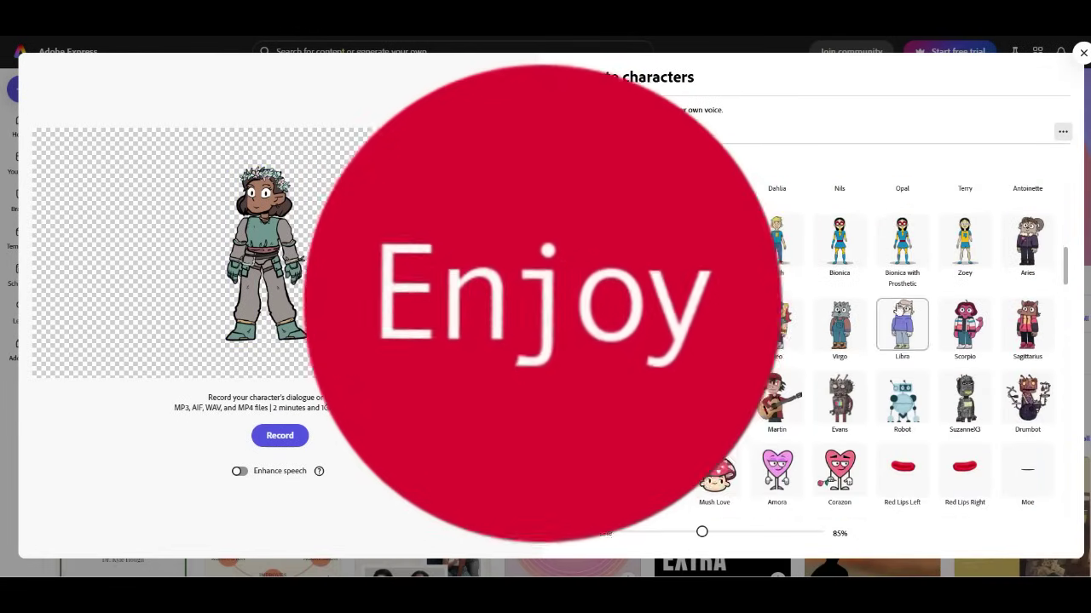
pyautogui.scroll(-10, 867, 307)
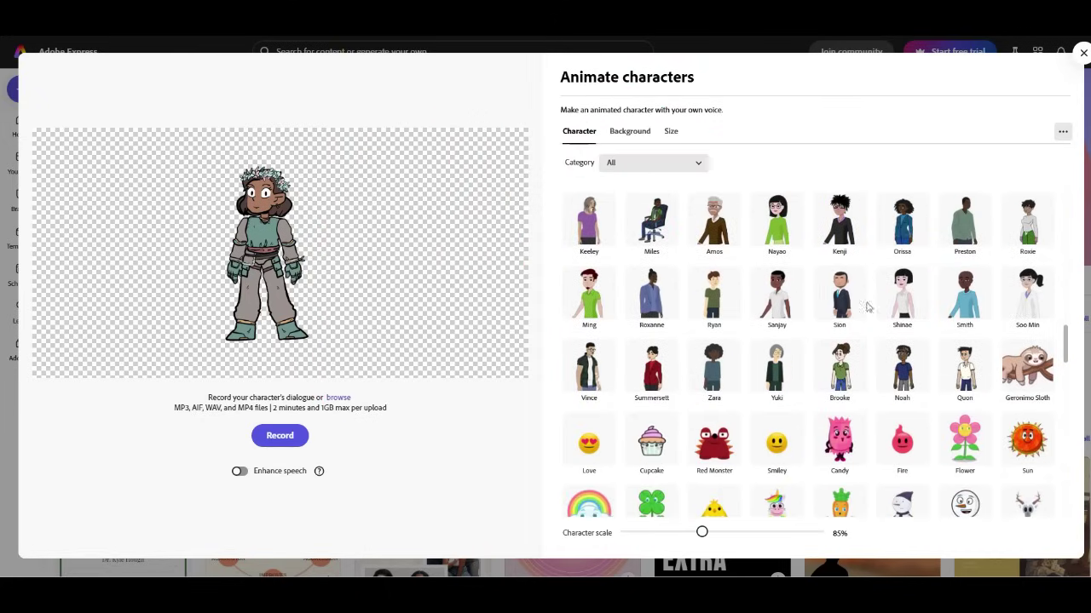
pyautogui.scroll(-10, 867, 307)
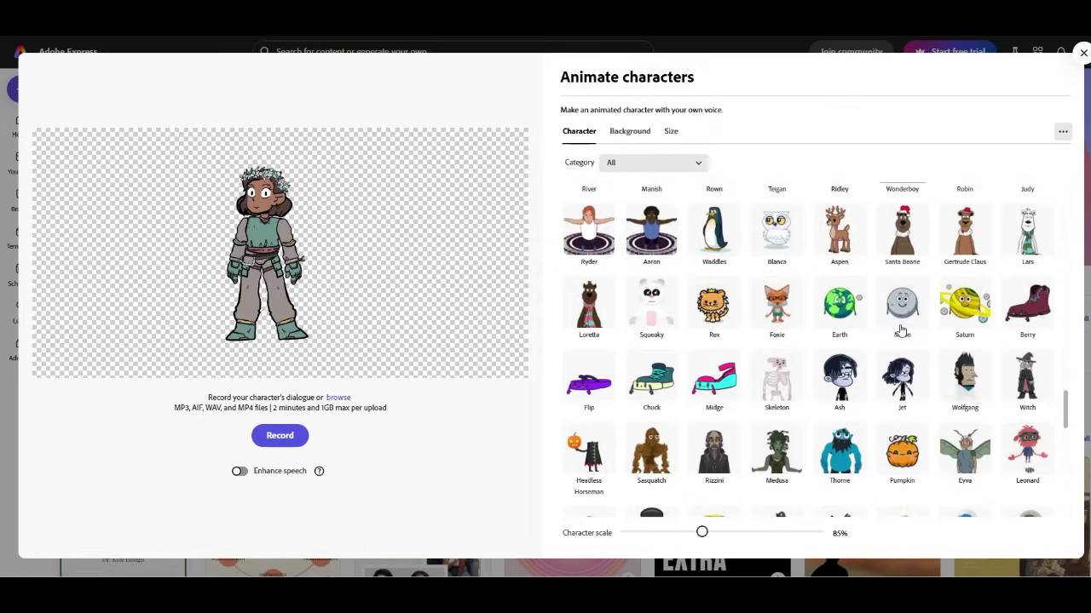
pyautogui.scroll(-8, 900, 330)
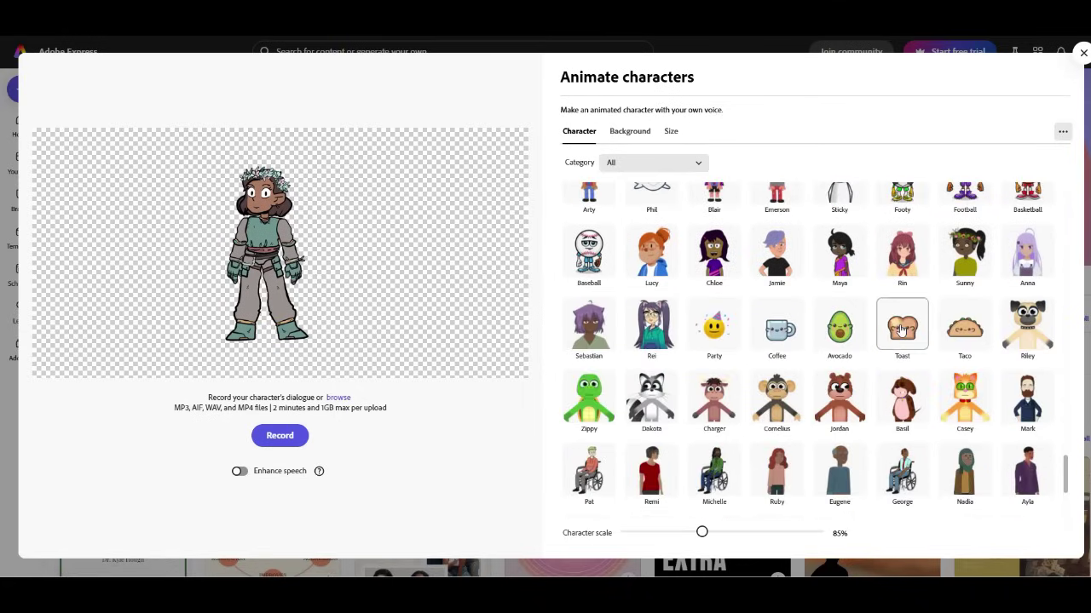
pyautogui.scroll(2, 900, 329)
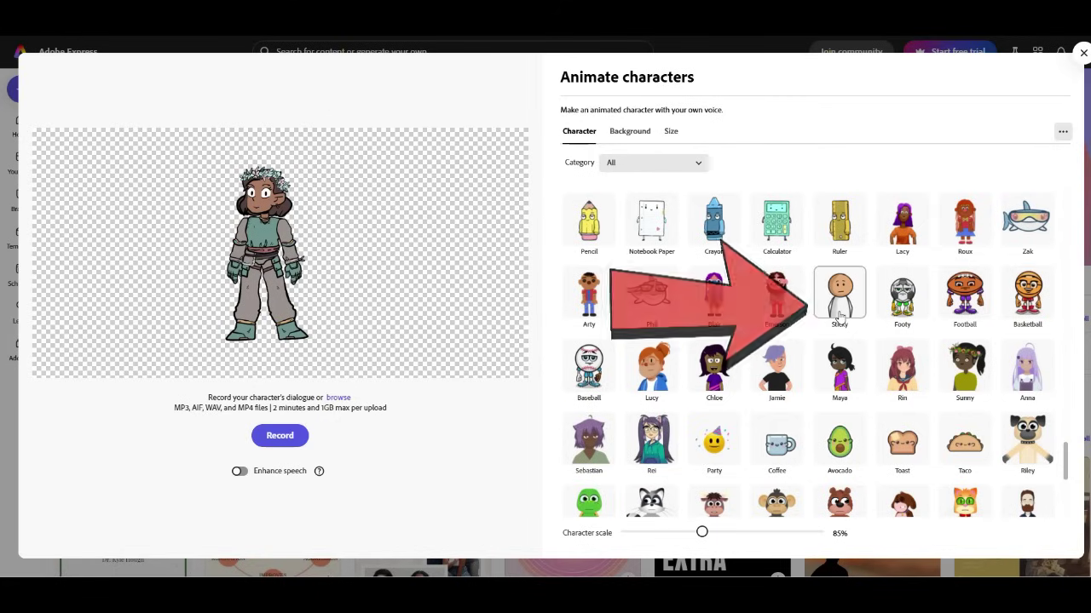
pyautogui.click(840, 316)
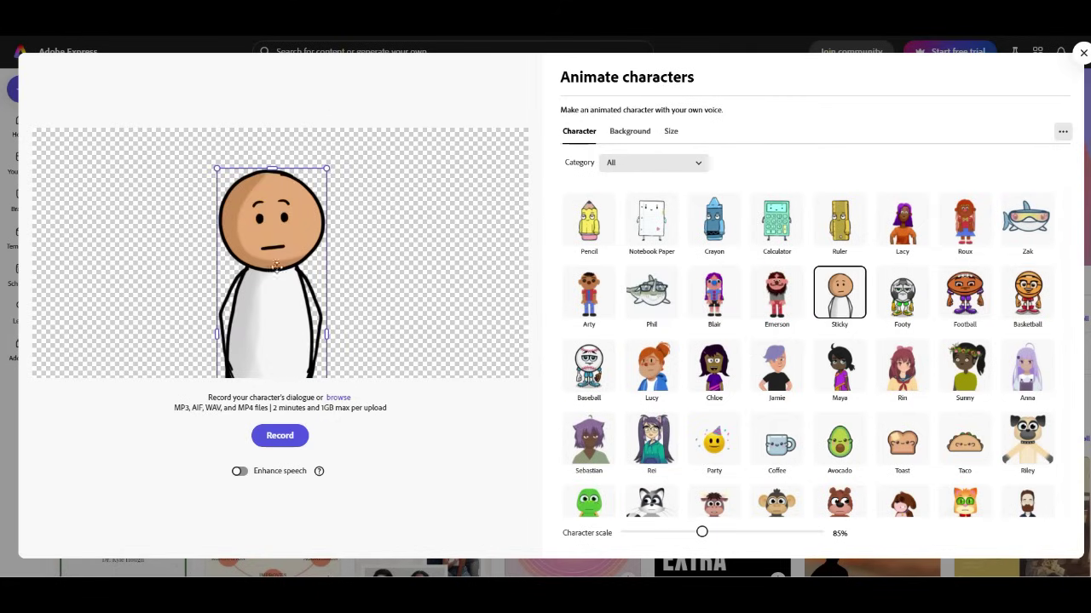
# Shrink Sticky to 53% and reposition it so the whole figure fits the frame
pyautogui.moveTo(278, 246); pyautogui.dragTo(287, 219)
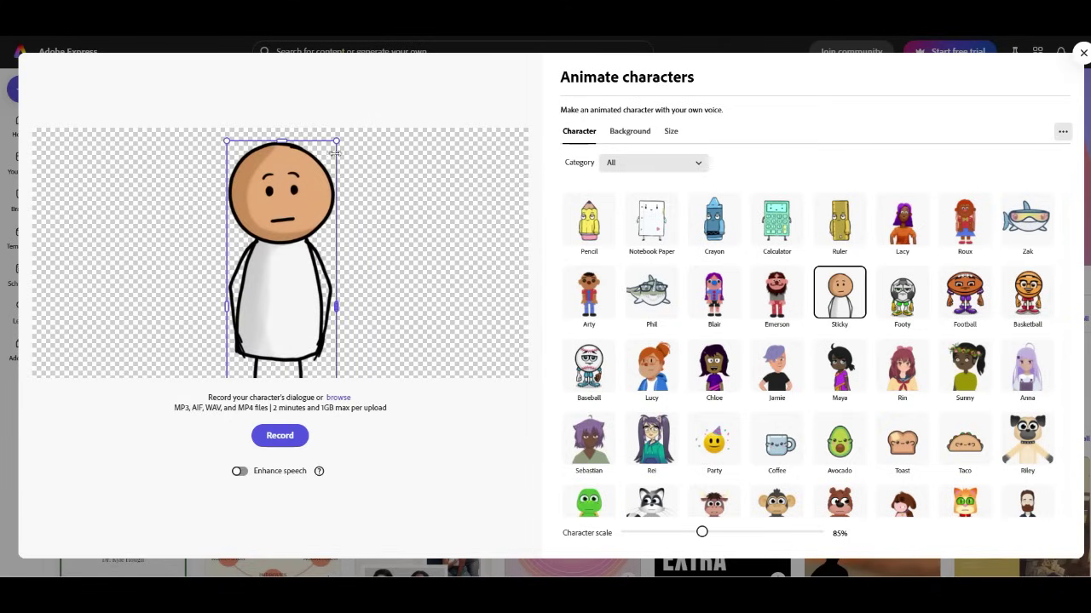
pyautogui.moveTo(333, 144); pyautogui.dragTo(304, 264)
pyautogui.moveTo(279, 317); pyautogui.dragTo(349, 212)
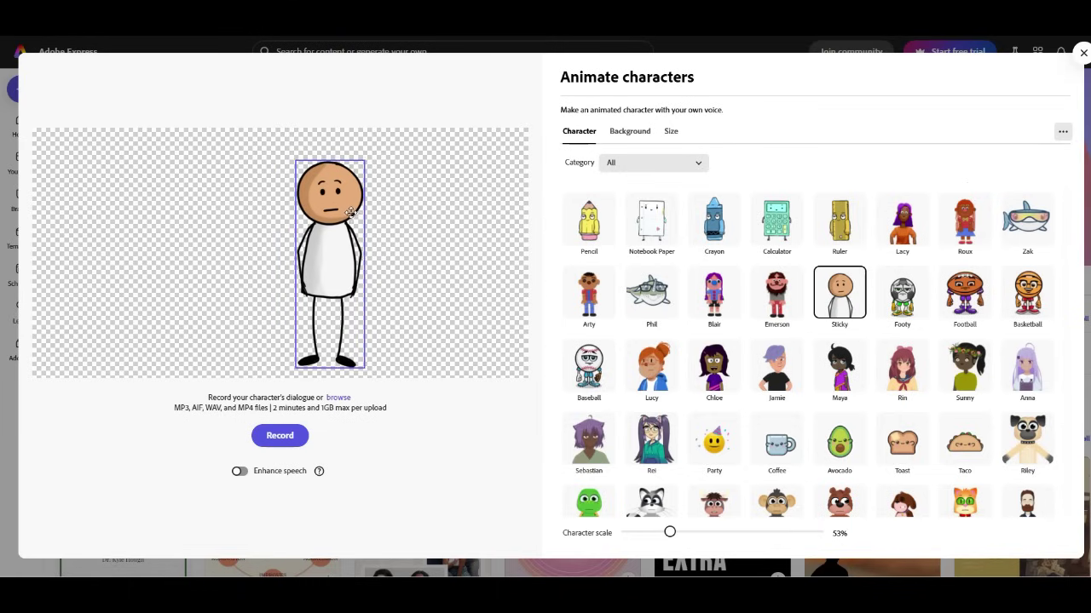
# Preview the Bifold Mountain Path, Chibi Bedroom and Classroom backgrounds
pyautogui.click(627, 134)
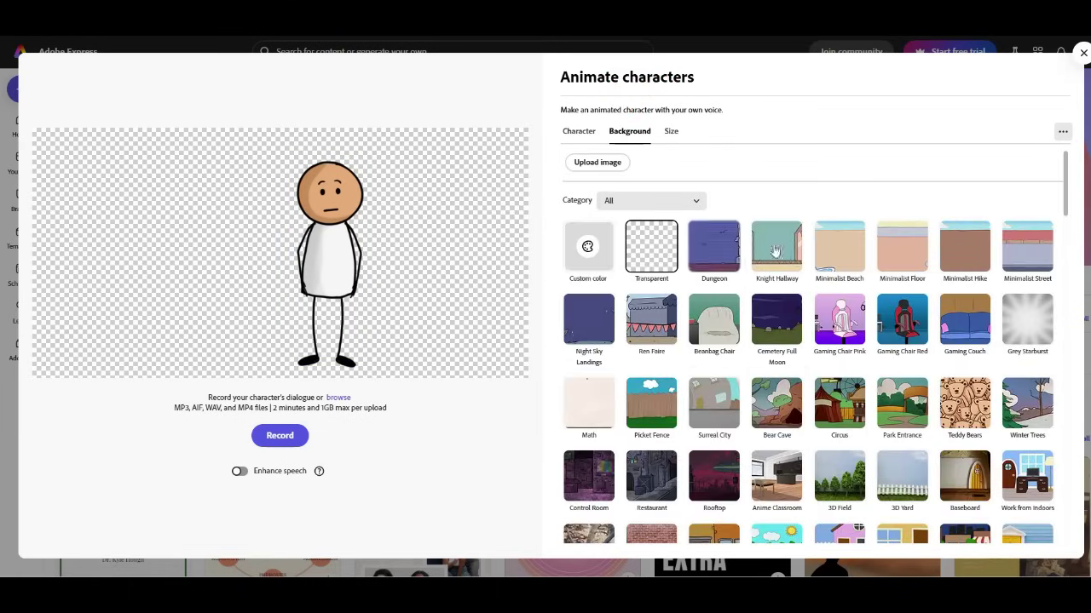
pyautogui.scroll(-5, 817, 291)
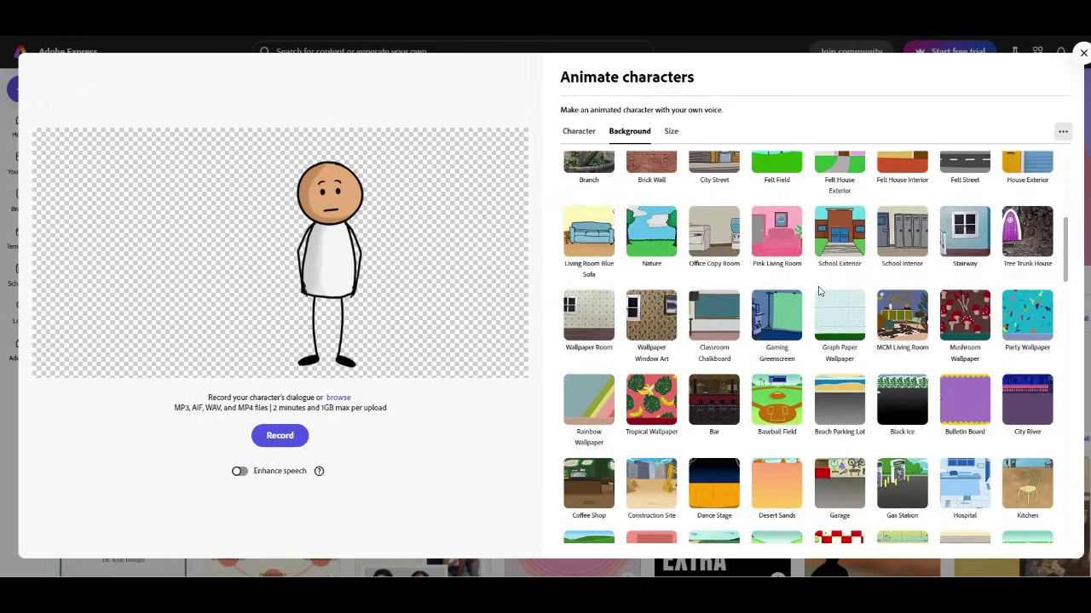
pyautogui.scroll(-10, 818, 292)
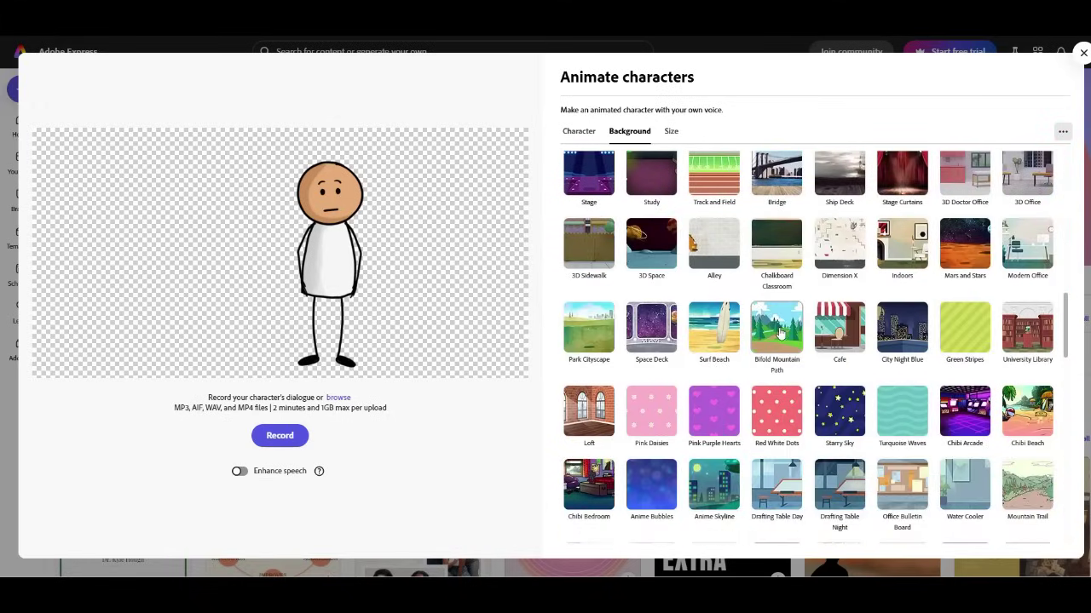
pyautogui.click(779, 334)
pyautogui.scroll(-2, 688, 331)
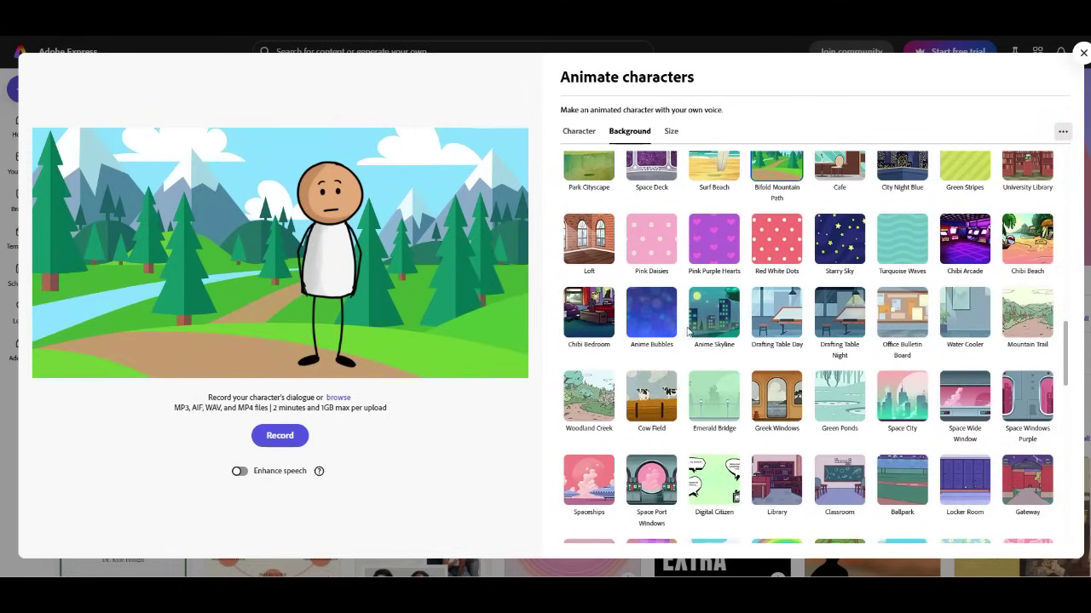
pyautogui.click(602, 317)
pyautogui.scroll(-3, 767, 298)
pyautogui.click(837, 268)
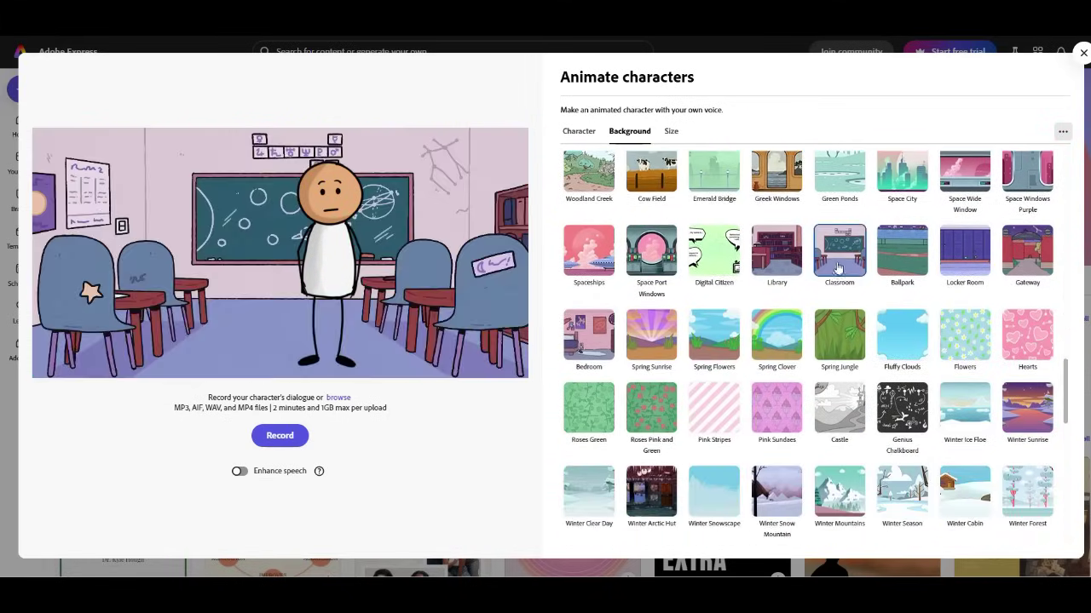
pyautogui.scroll(-12, 839, 298)
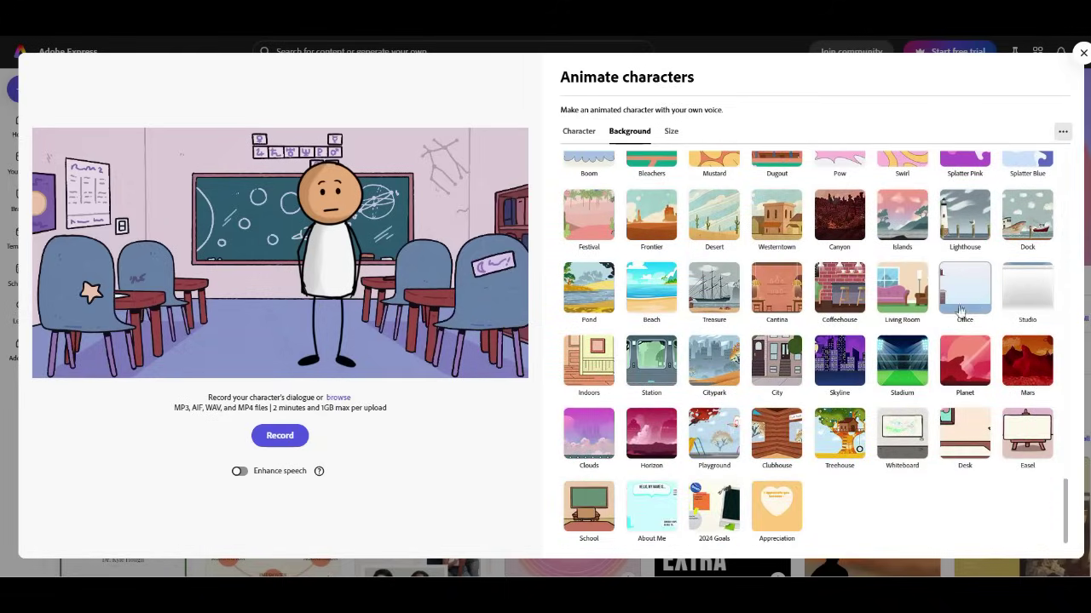
# Set Office as the background, then move Sticky left and shrink it slightly
pyautogui.click(964, 290)
pyautogui.moveTo(340, 284); pyautogui.dragTo(319, 237)
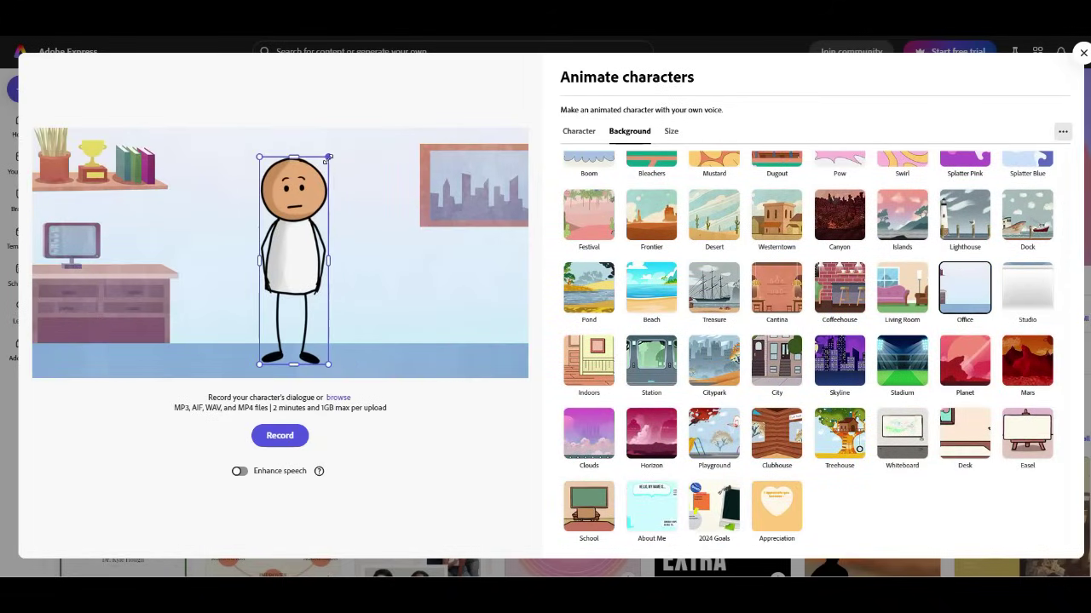
pyautogui.moveTo(327, 160); pyautogui.dragTo(307, 171)
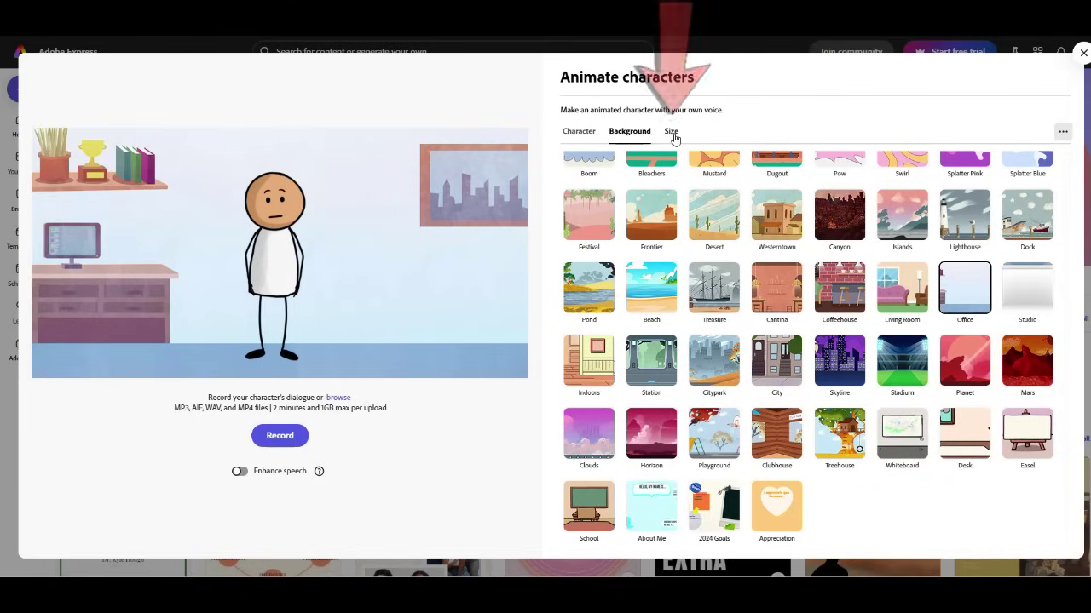
# Set the video size to Story/Reels 9:16 (1080 x 1920)
pyautogui.click(674, 134)
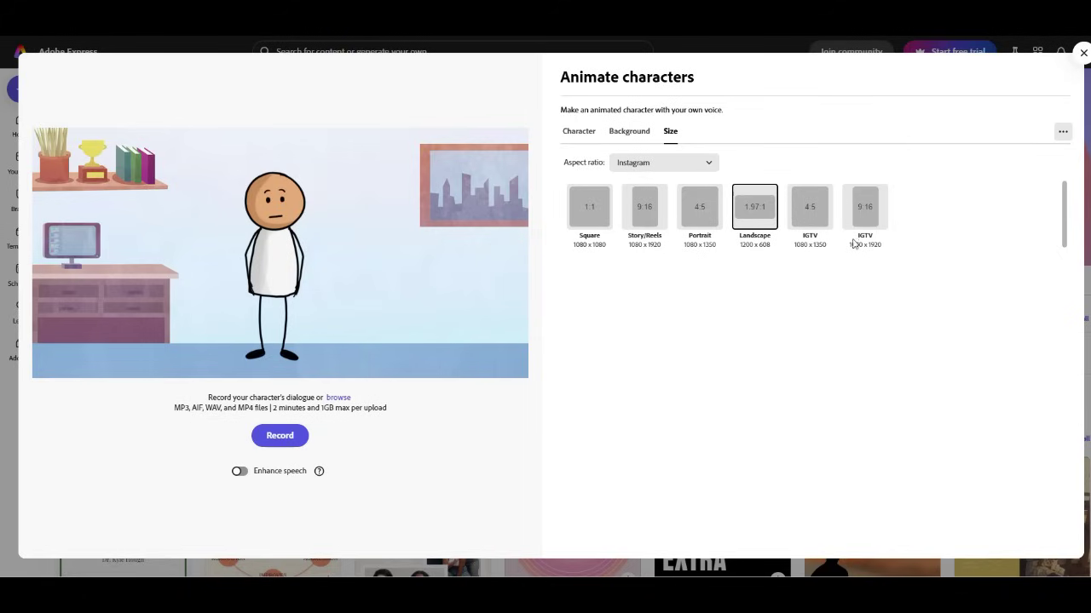
pyautogui.click(647, 224)
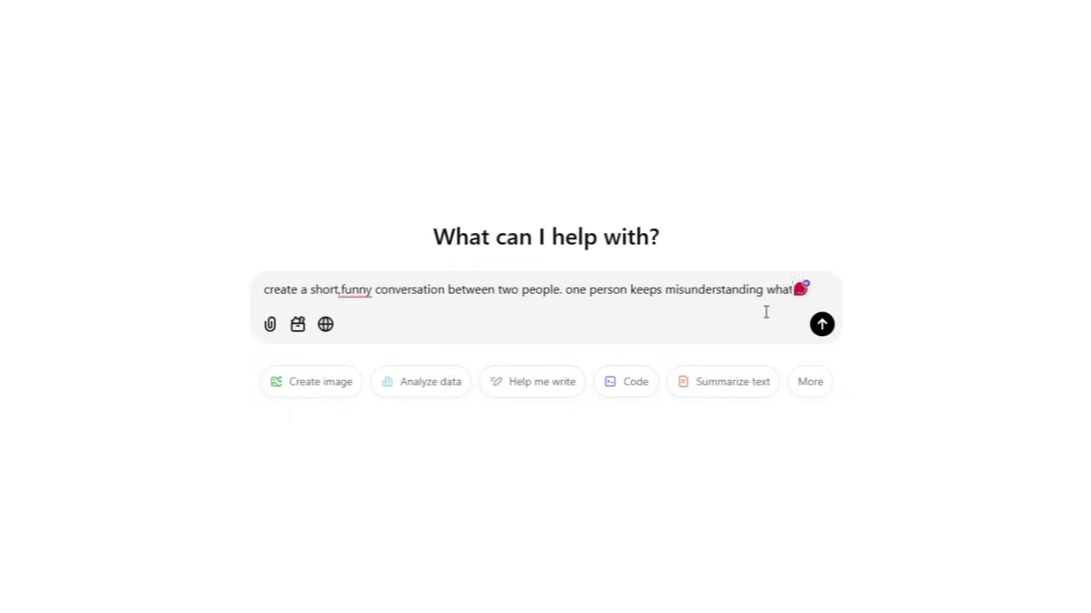
# Finish and send the prompt asking for a funny two-person salsa dialogue
pyautogui.write('the other says, leading to some hilarious moments. the tone should be light and playful')
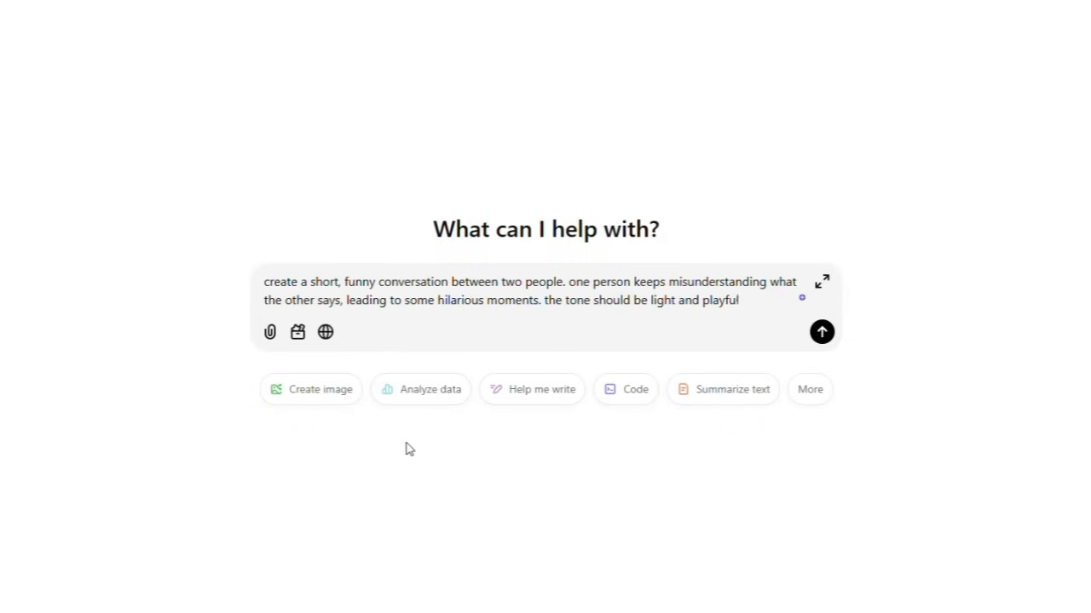
pyautogui.write('by the end,')
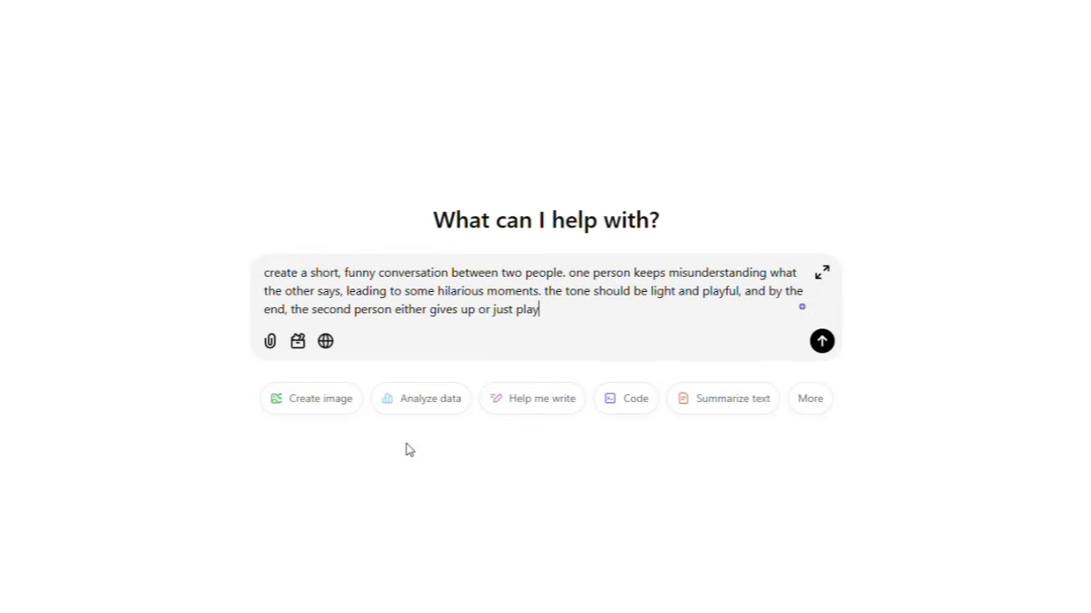
pyautogui.write(' the confusion.')
pyautogui.press('Return')
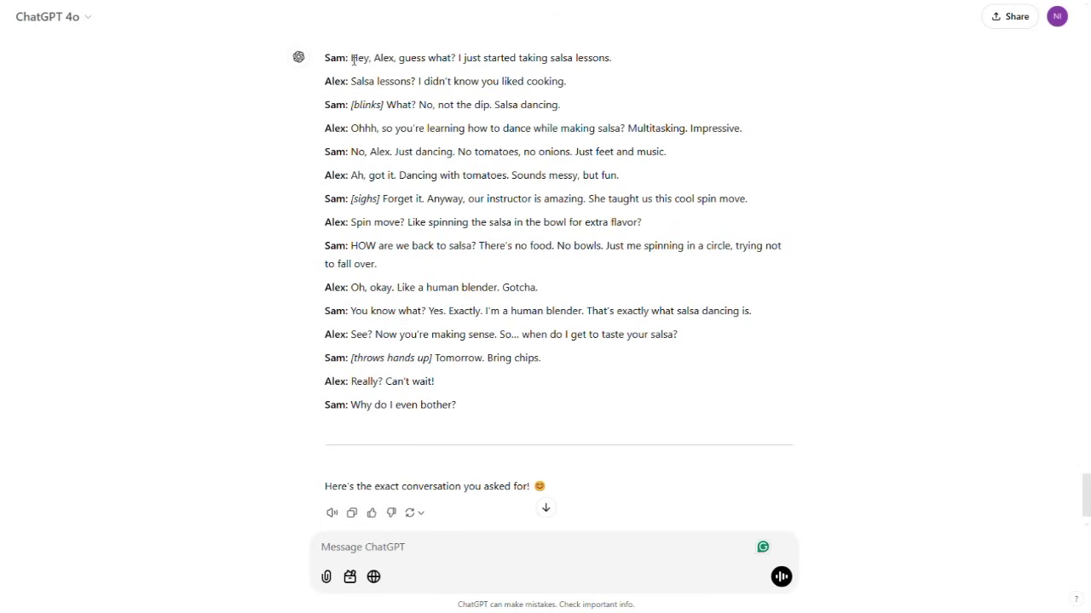
# Copy the first speaker's opening line from the reply
pyautogui.moveTo(354, 59); pyautogui.dragTo(475, 60)
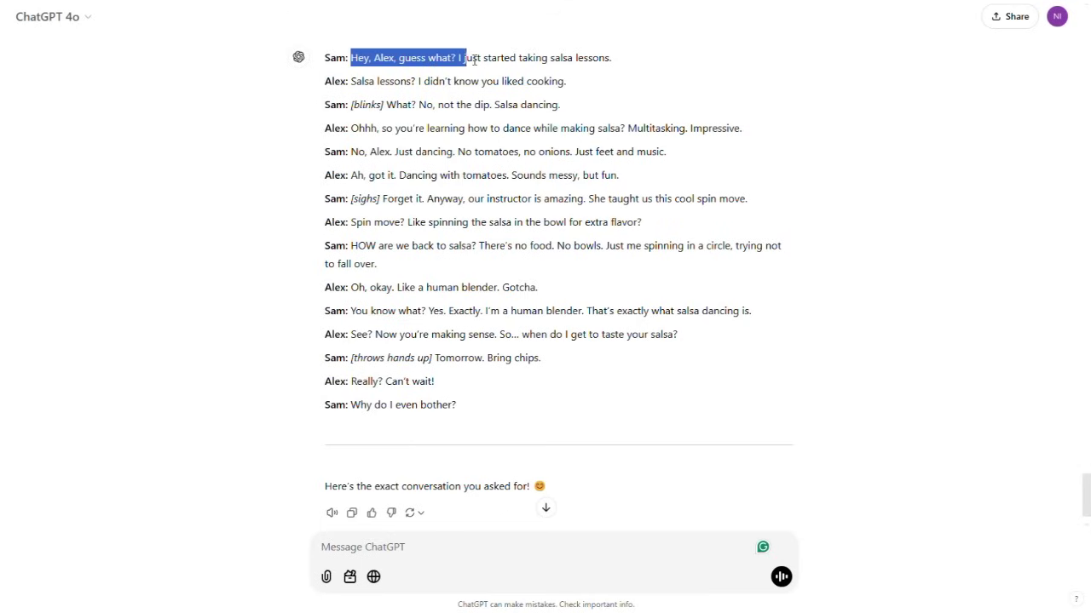
pyautogui.rightClick(613, 59)
pyautogui.click(628, 76)
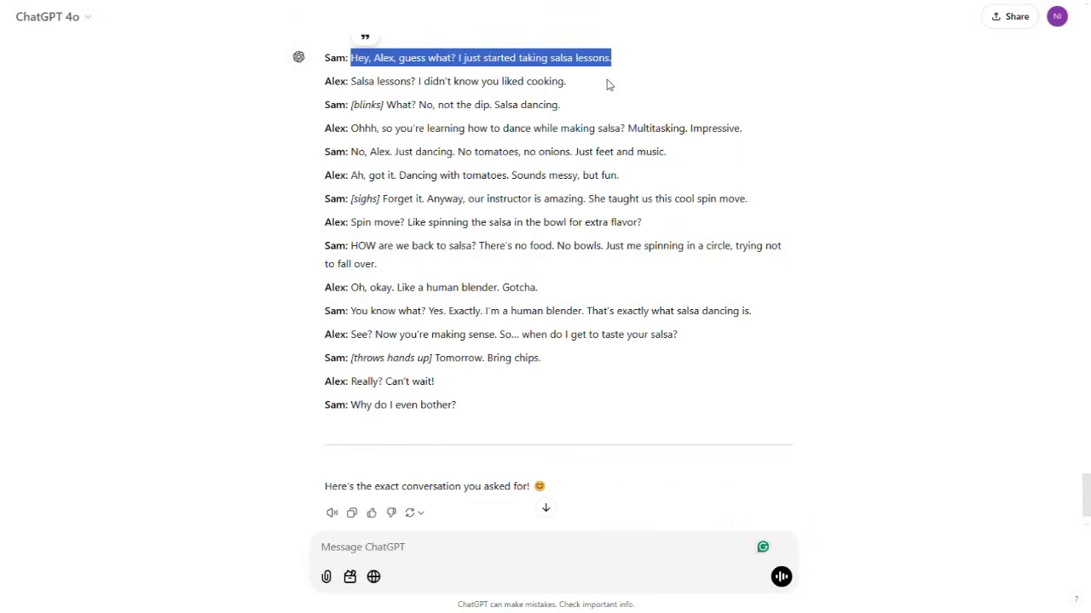
# Paste the salsa lessons line, voice it with Eric, and download the generated MP3
pyautogui.hotkey('ctrl', 'Tab')
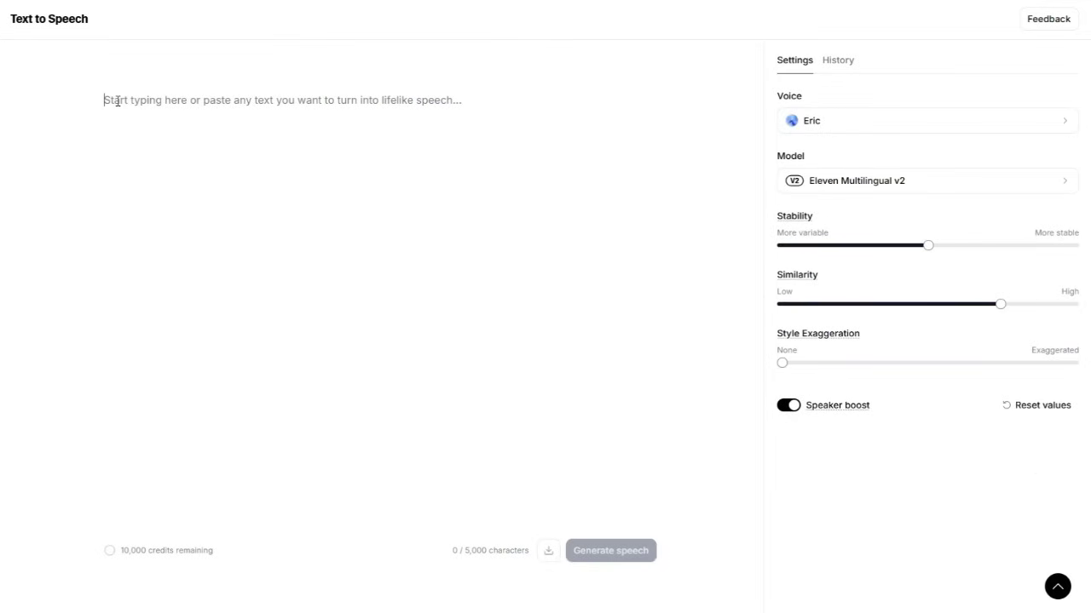
pyautogui.hotkey('ctrl', 'v')
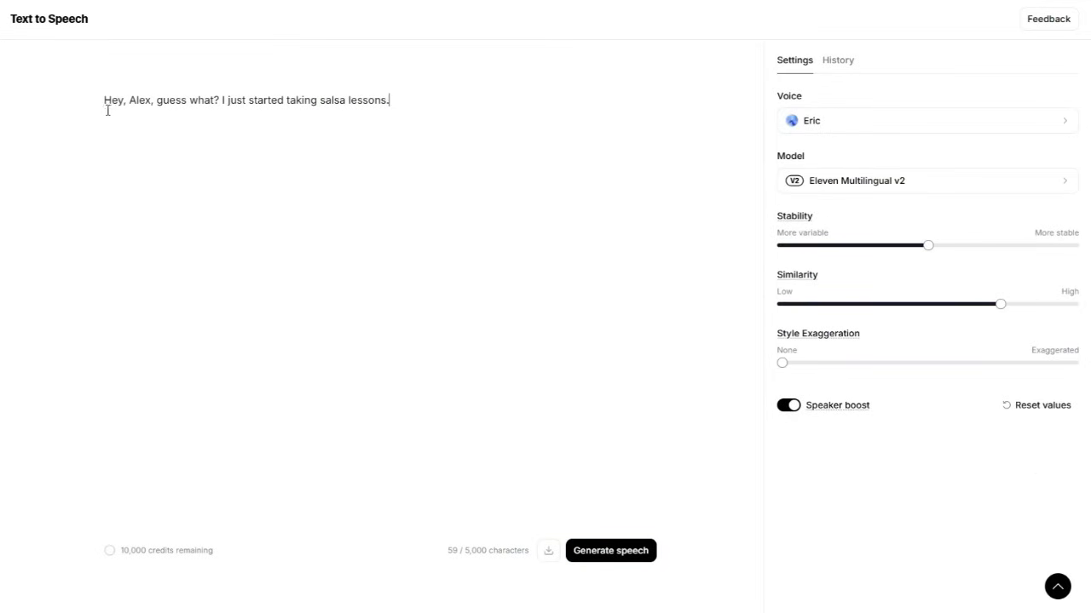
pyautogui.click(822, 128)
pyautogui.scroll(-5, 810, 216)
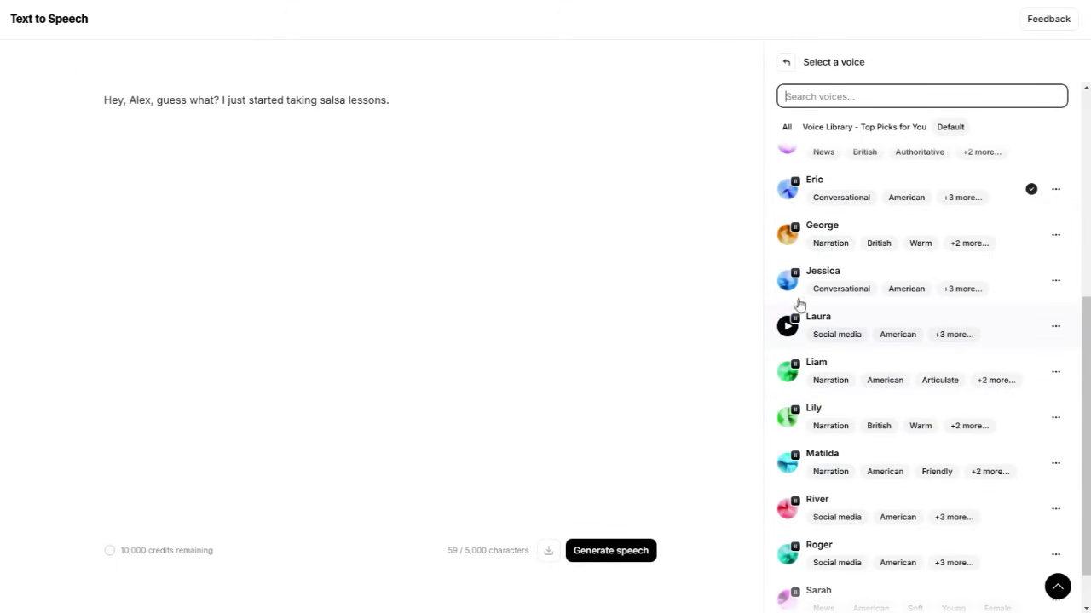
pyautogui.scroll(1, 799, 304)
pyautogui.click(814, 250)
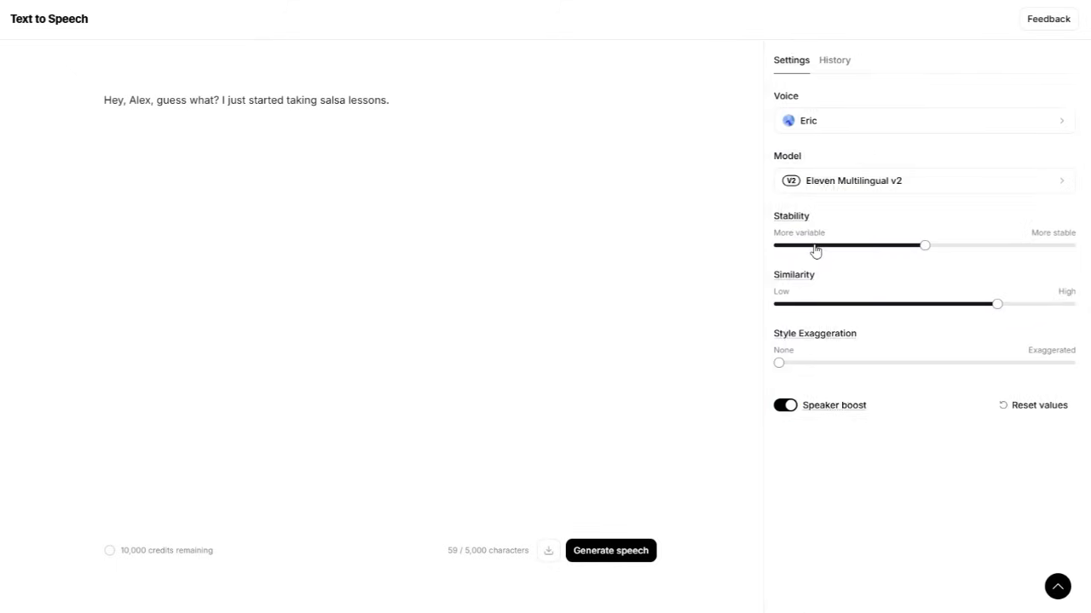
pyautogui.click(611, 555)
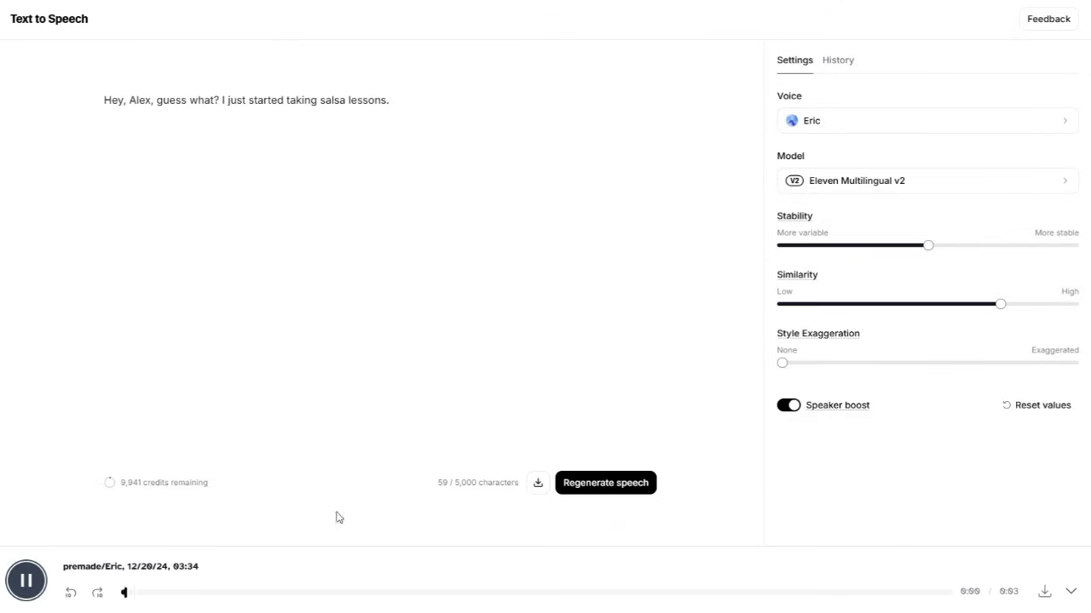
pyautogui.click(1043, 593)
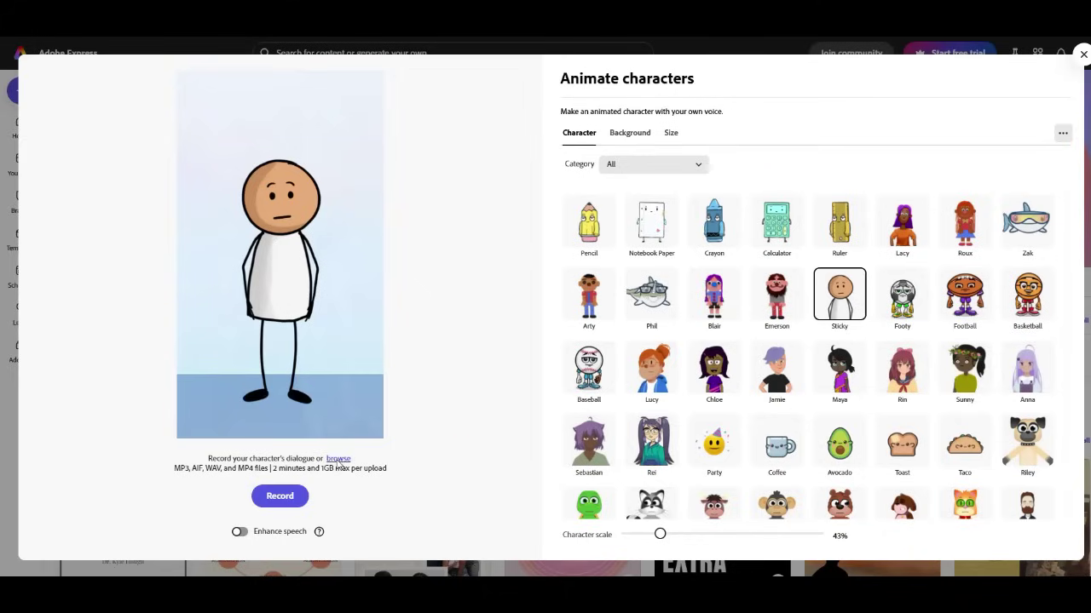
# Load the 01 MP3 as Sticky's audio and download the lip-synced MP4
pyautogui.click(338, 460)
pyautogui.click(63, 85)
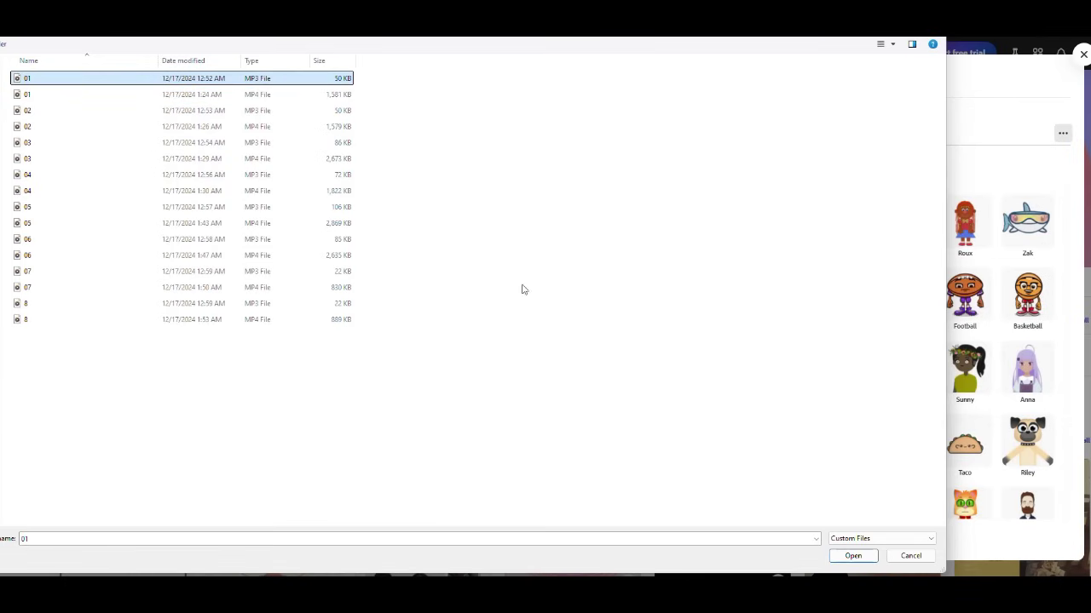
pyautogui.press('Return')
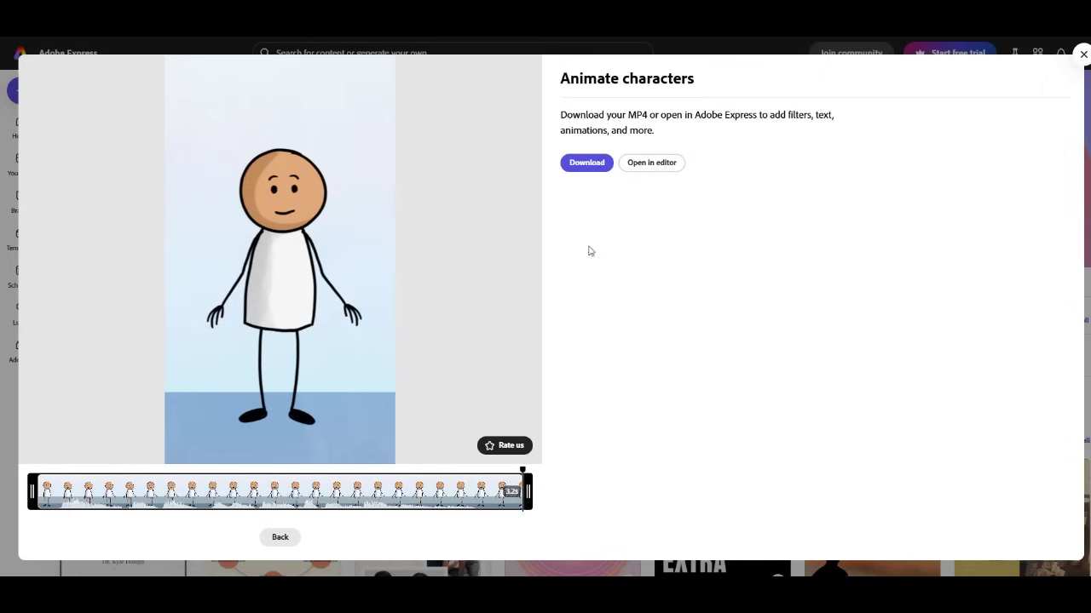
pyautogui.click(587, 164)
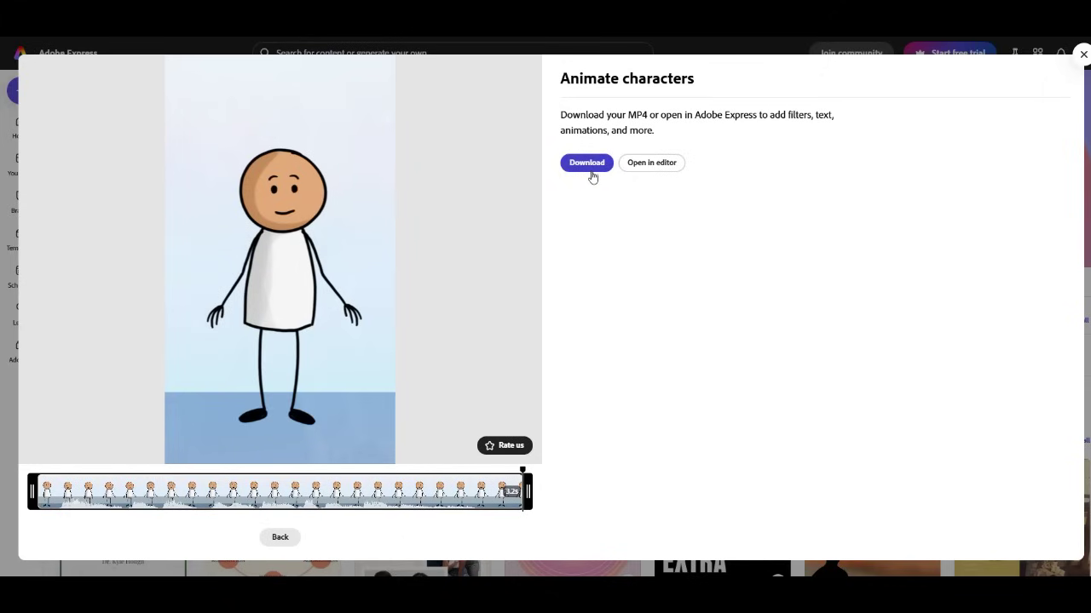
# Replace Sticky's audio with the 03 file, download that MP4, and return to the editor
pyautogui.click(280, 538)
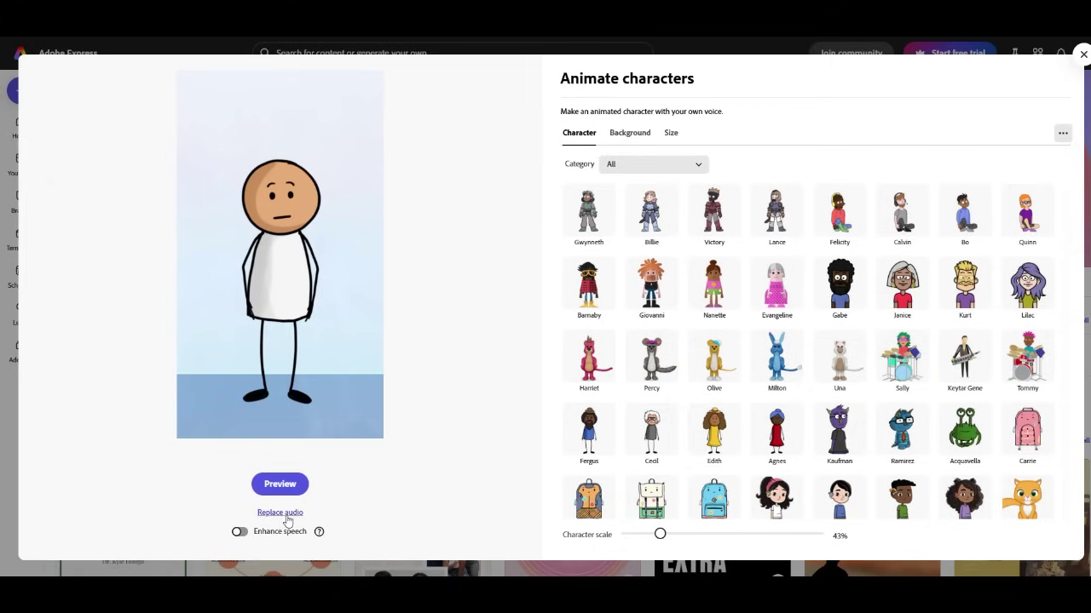
pyautogui.click(282, 514)
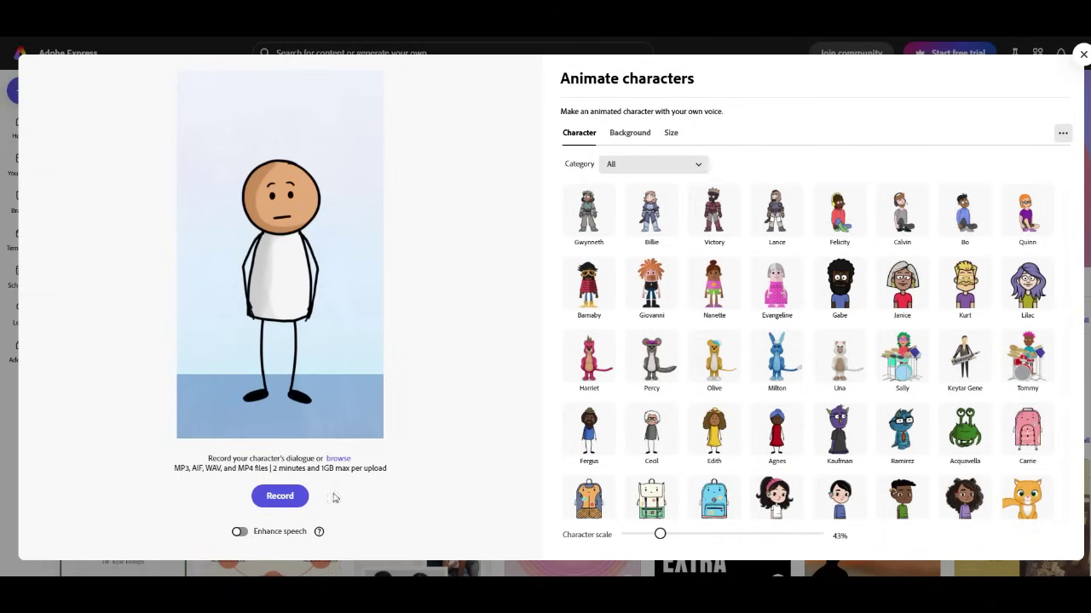
pyautogui.click(335, 461)
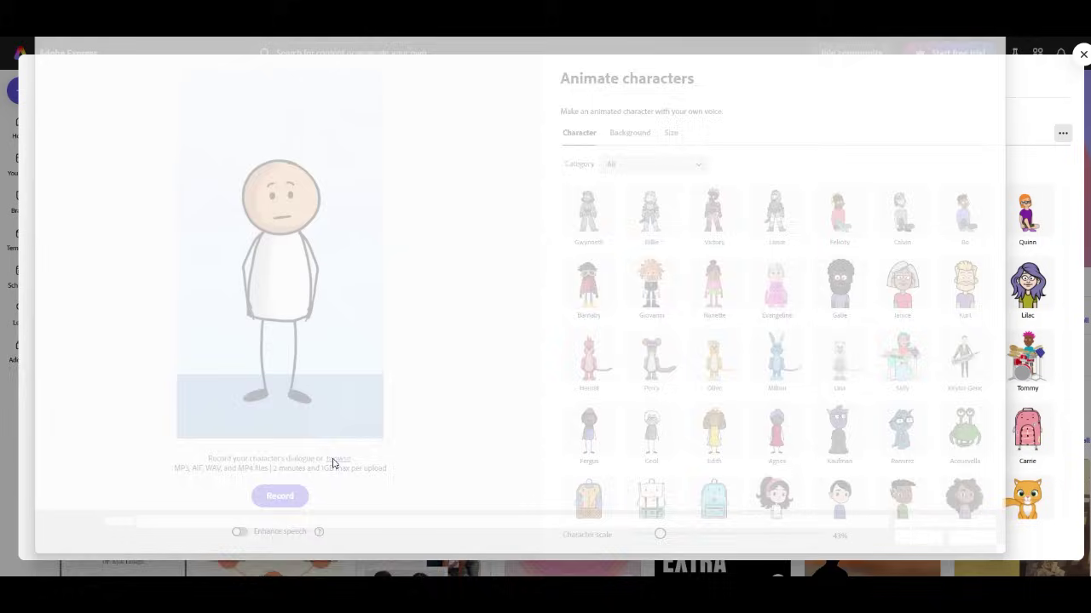
pyautogui.doubleClick(85, 114)
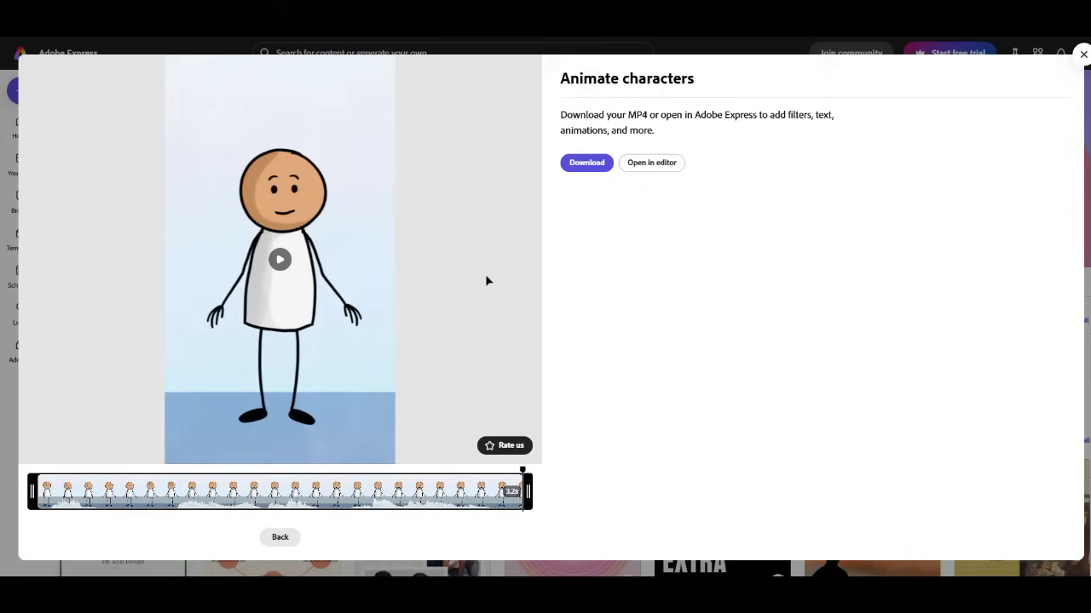
pyautogui.click(589, 173)
pyautogui.click(281, 538)
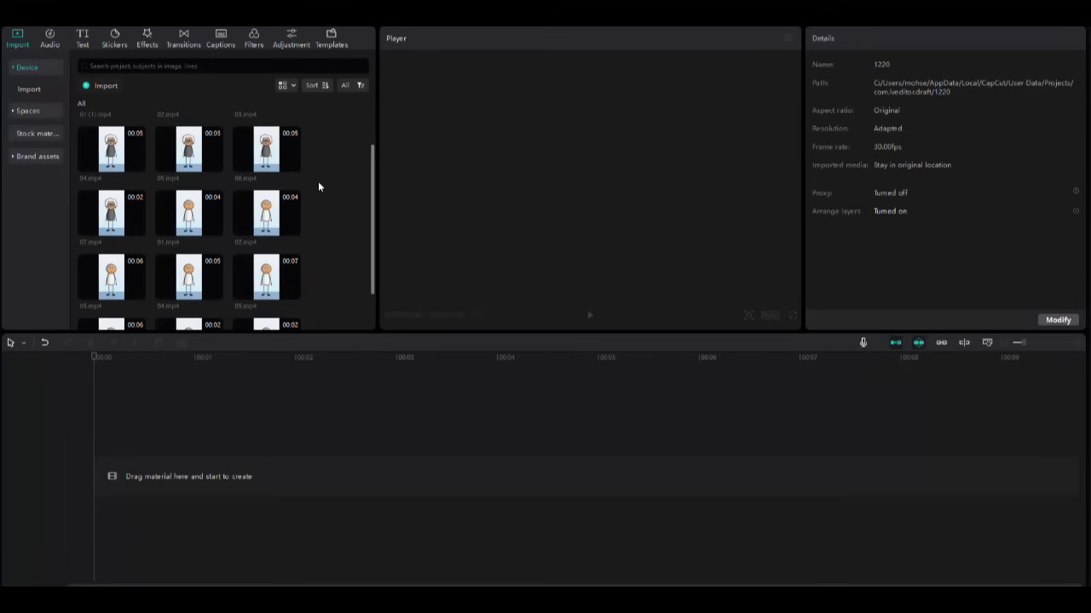
# Add each talking-character clip to the timeline in numbered order
pyautogui.scroll(-2, 319, 187)
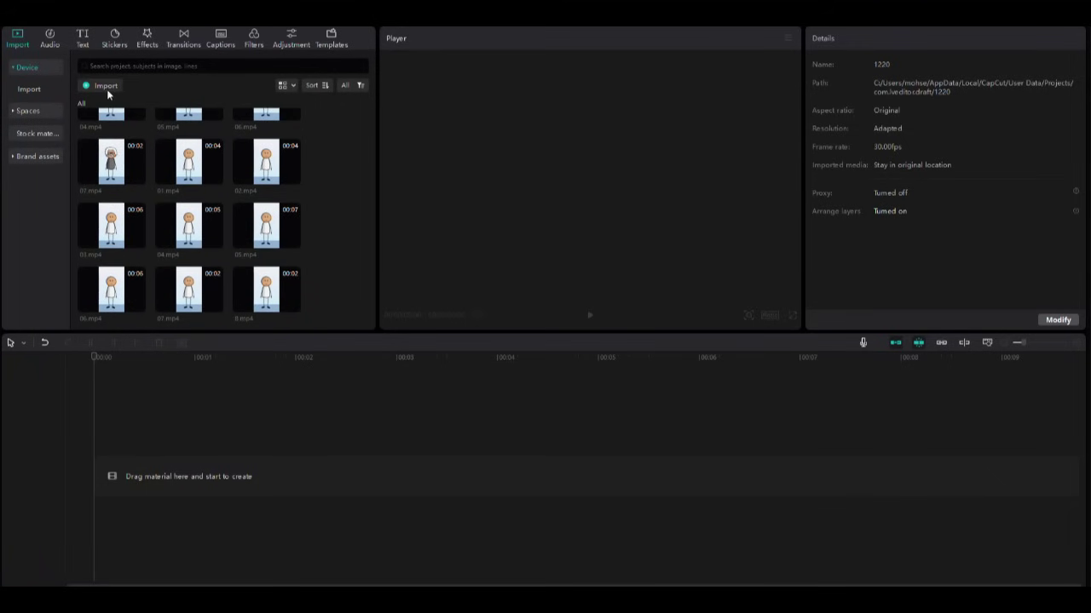
pyautogui.click(215, 178)
pyautogui.click(292, 178)
pyautogui.click(292, 178)
pyautogui.click(137, 242)
pyautogui.click(292, 242)
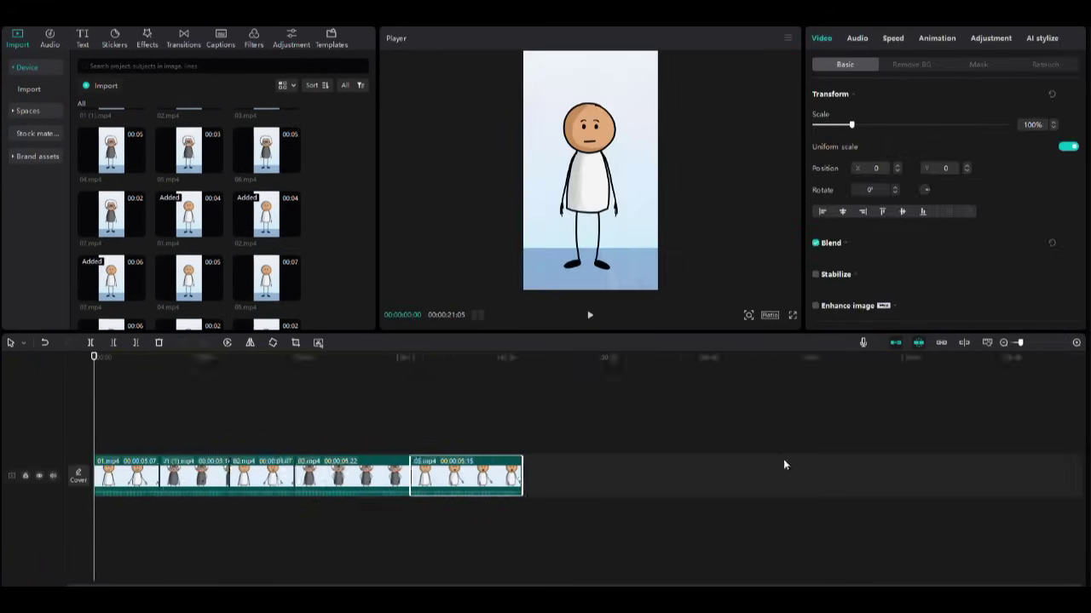
pyautogui.click(222, 229)
pyautogui.click(136, 165)
pyautogui.moveTo(189, 281); pyautogui.dragTo(986, 494)
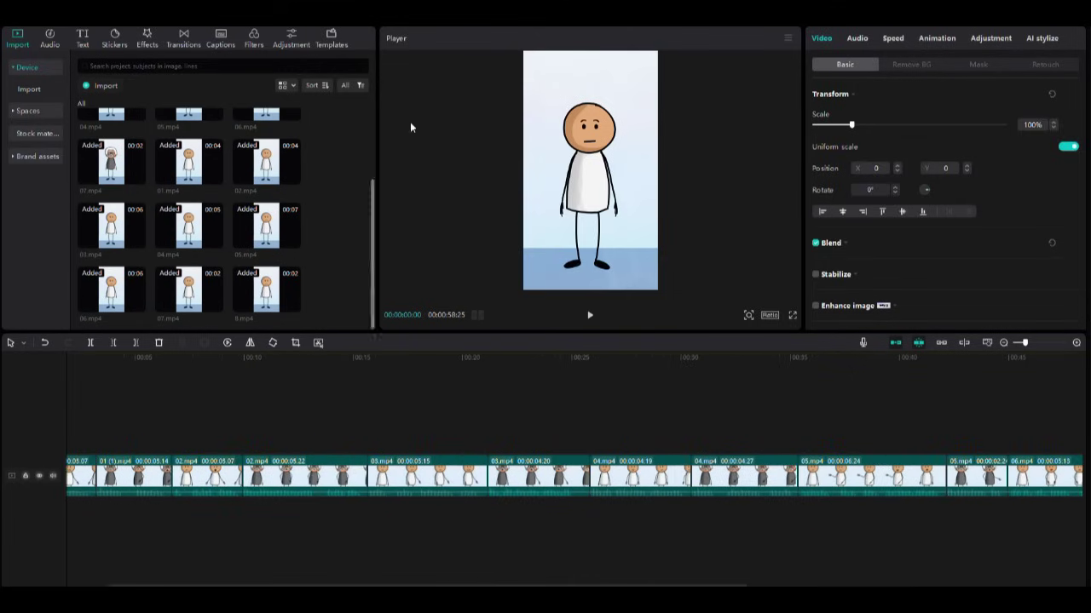
pyautogui.click(183, 38)
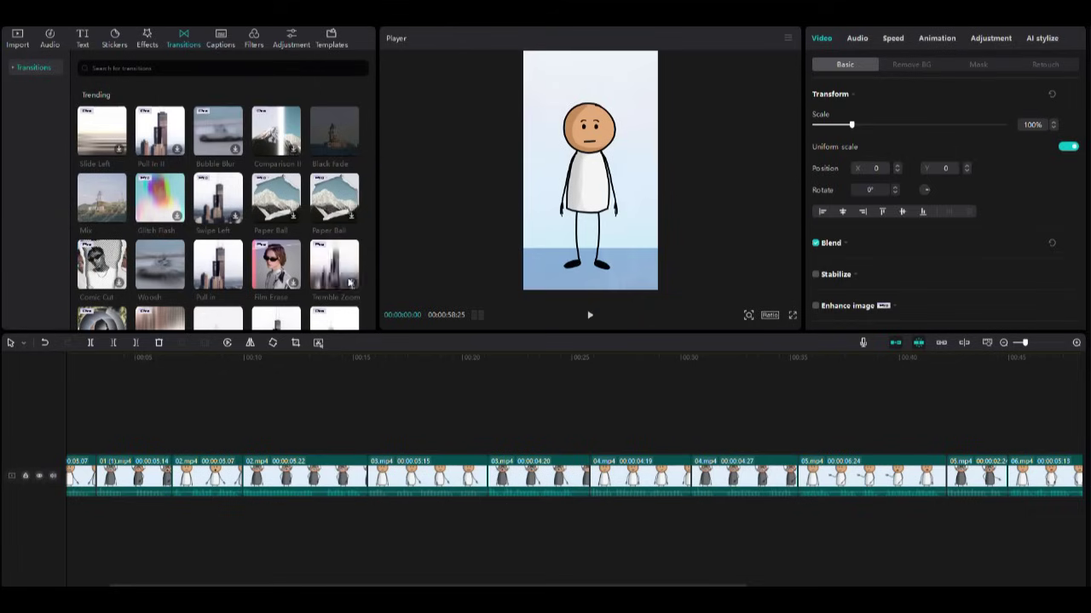
pyautogui.click(589, 318)
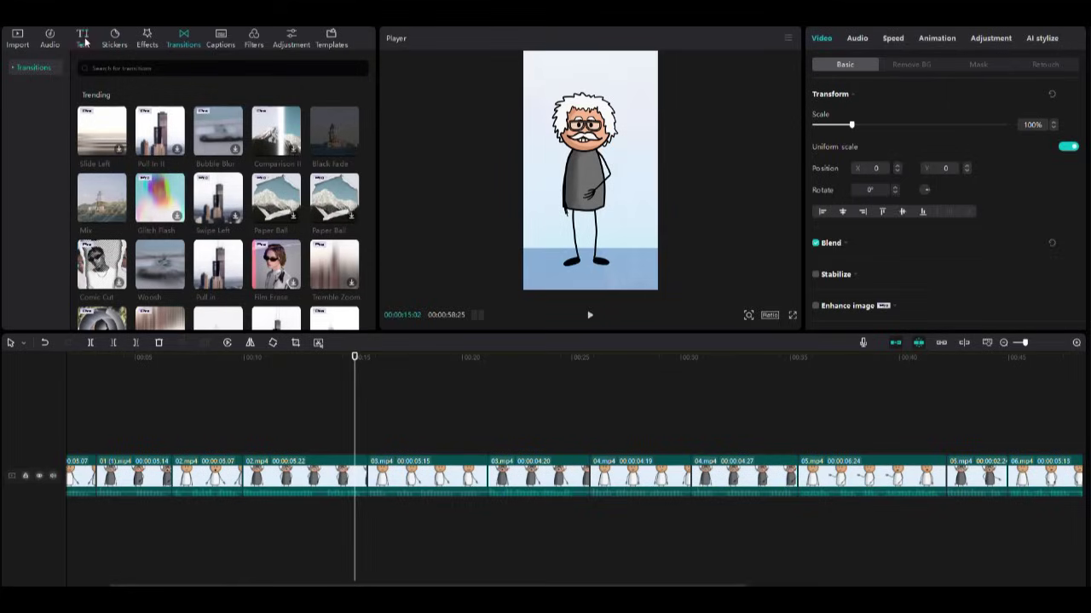
# Generate auto captions with English as the spoken language
pyautogui.click(83, 38)
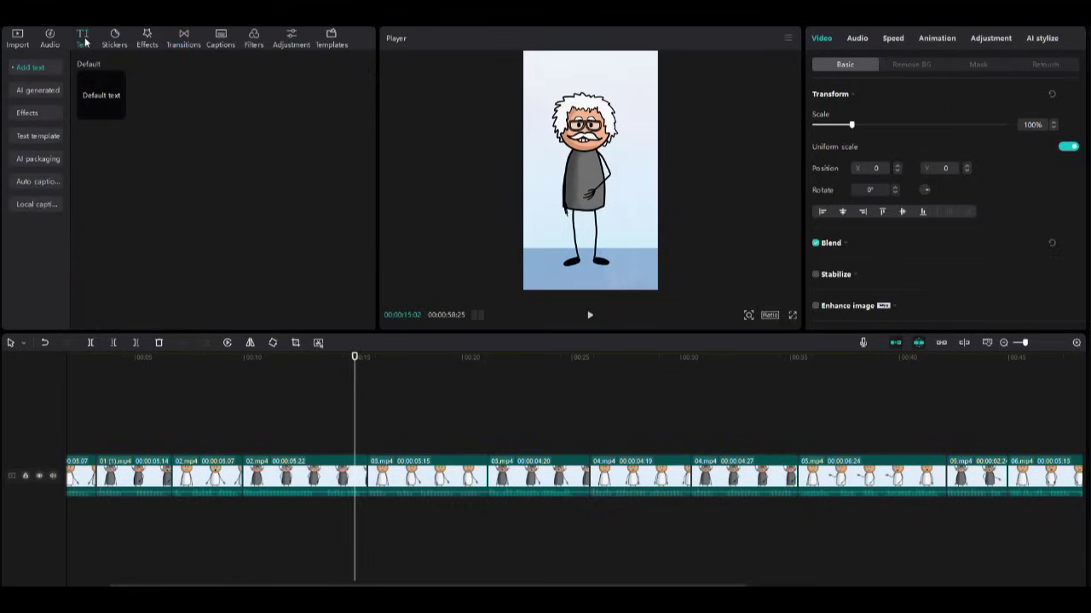
pyautogui.click(38, 182)
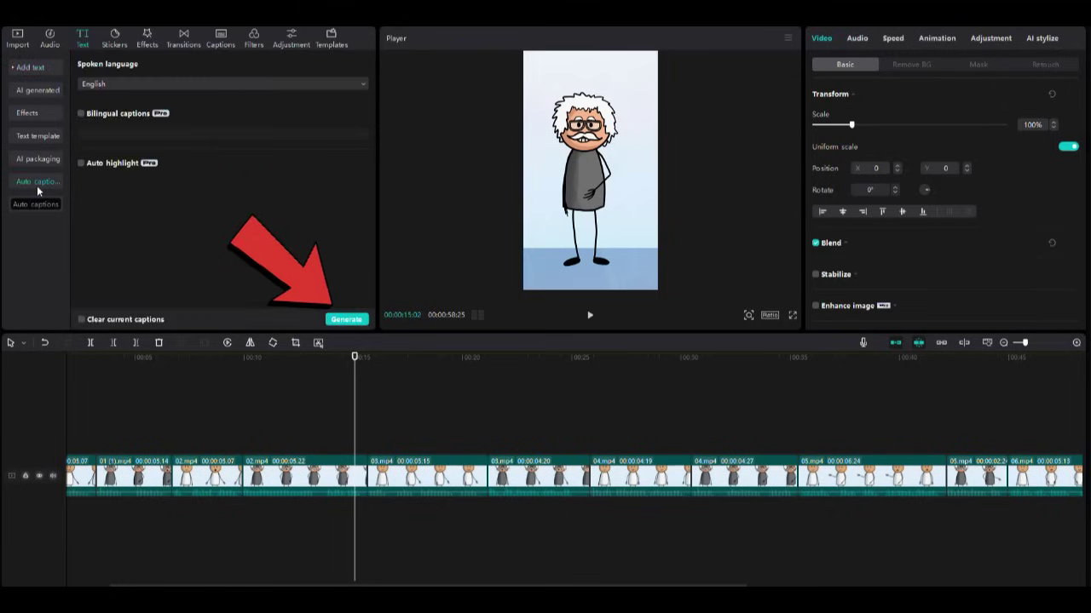
pyautogui.click(345, 321)
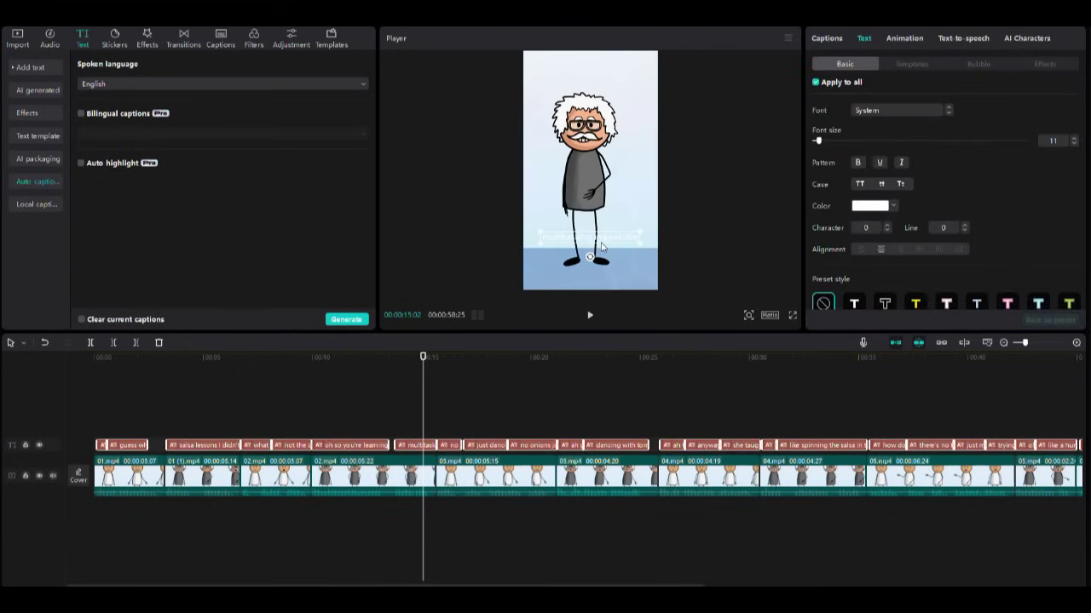
# Set the caption text colour to black and move the caption to the top of the frame
pyautogui.click(892, 206)
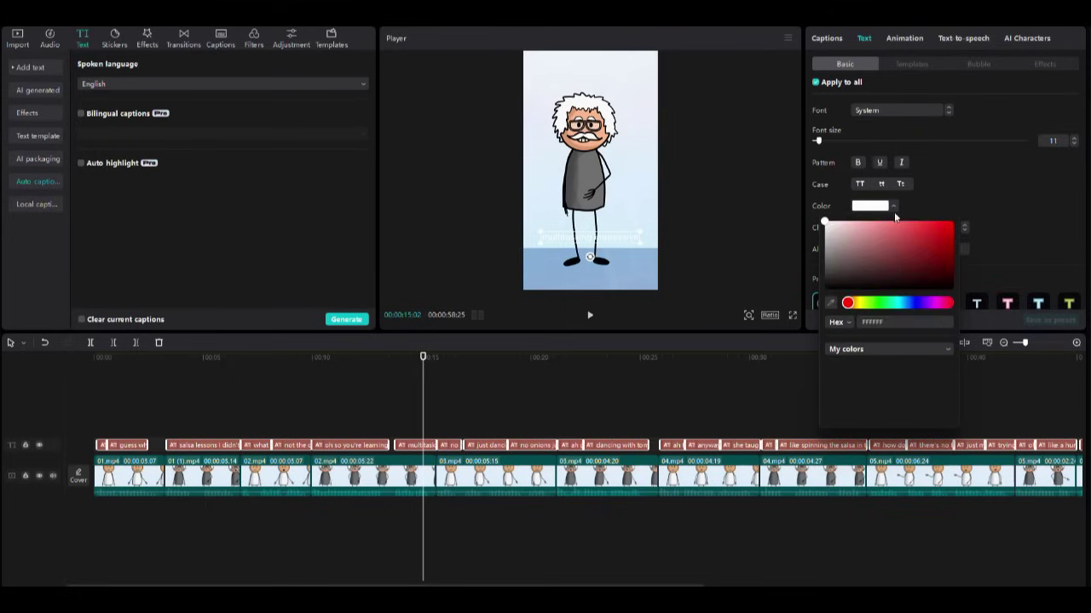
pyautogui.click(824, 286)
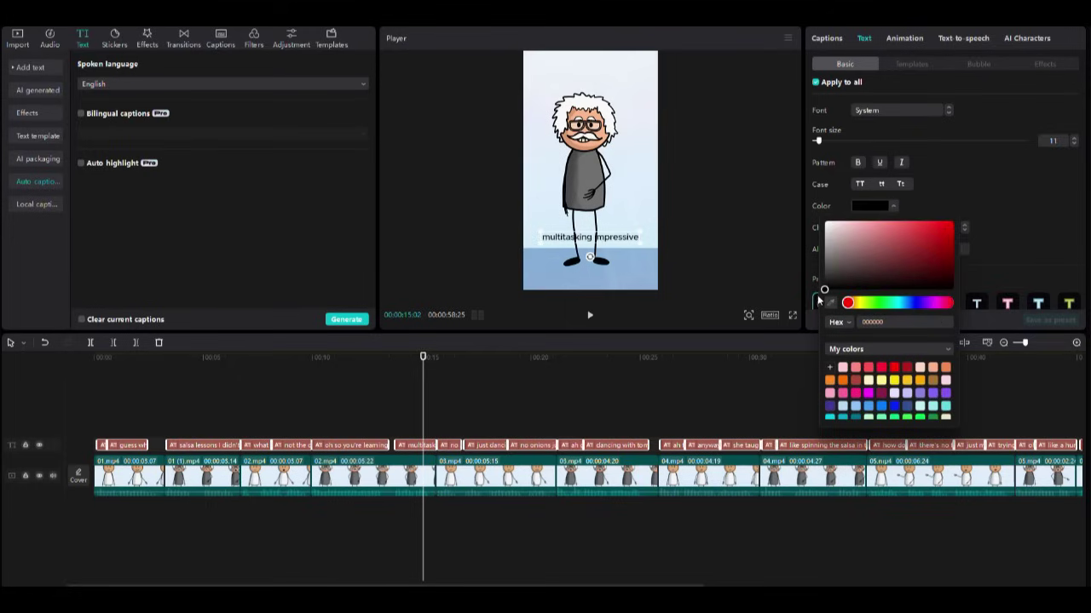
pyautogui.click(764, 291)
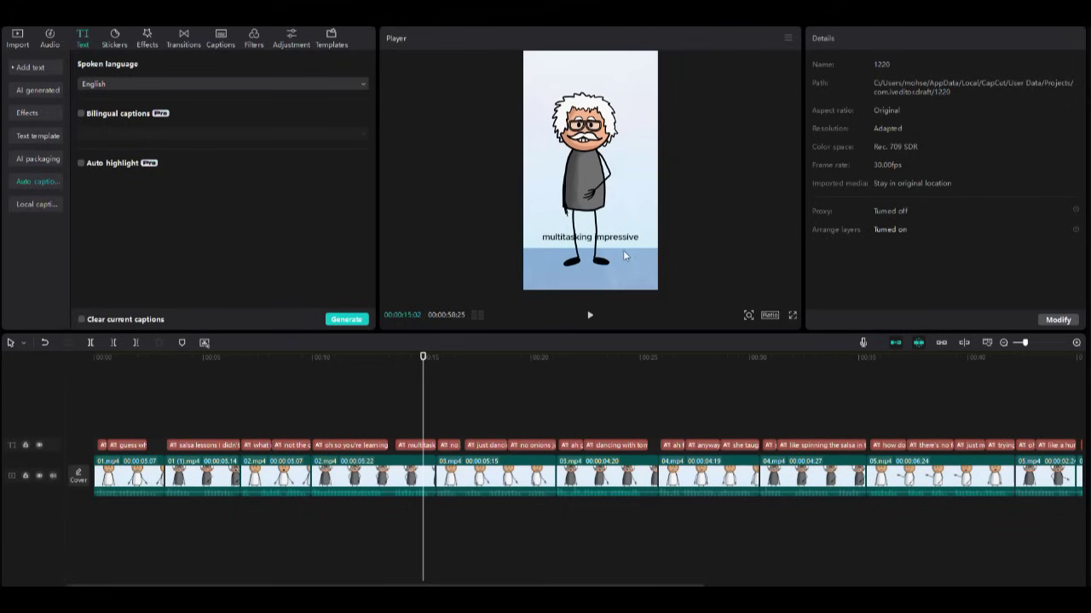
pyautogui.moveTo(618, 246); pyautogui.dragTo(610, 75)
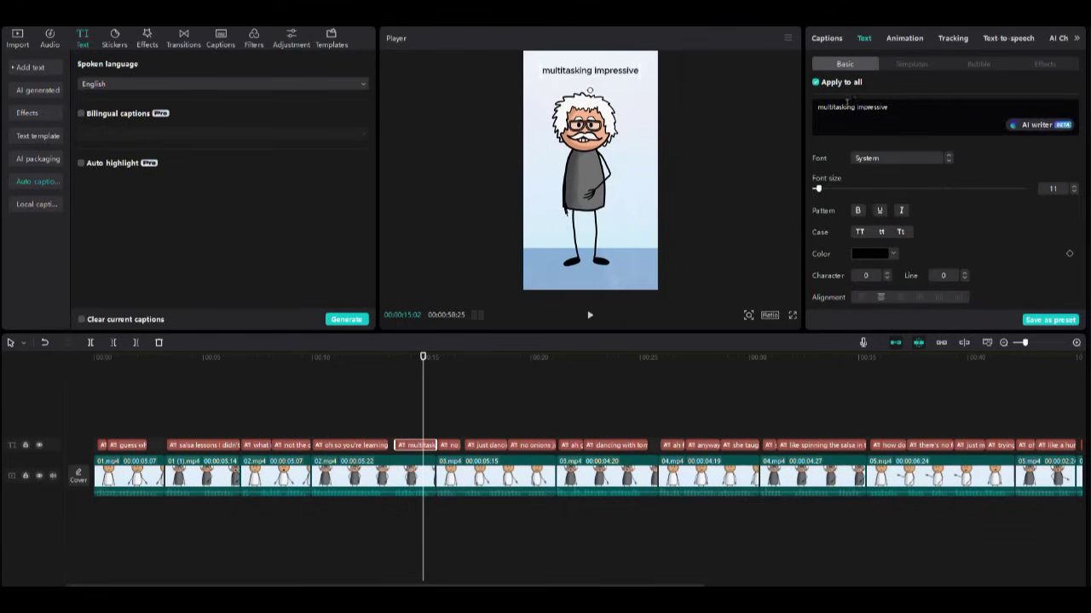
# Apply the plain white outlined caption style from the text templates
pyautogui.click(911, 64)
pyautogui.scroll(-1, 836, 255)
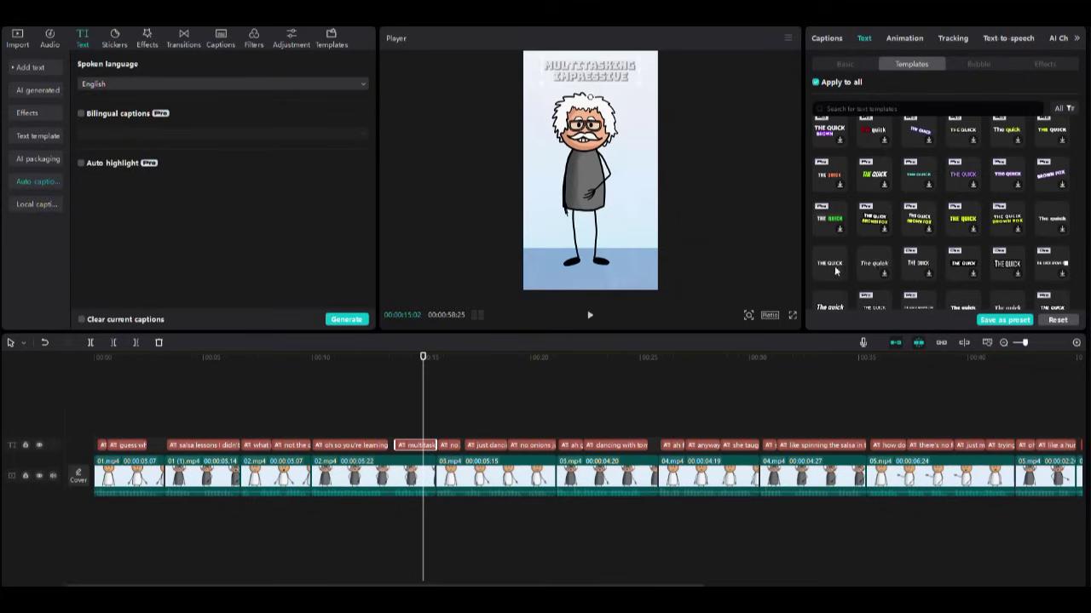
pyautogui.click(834, 271)
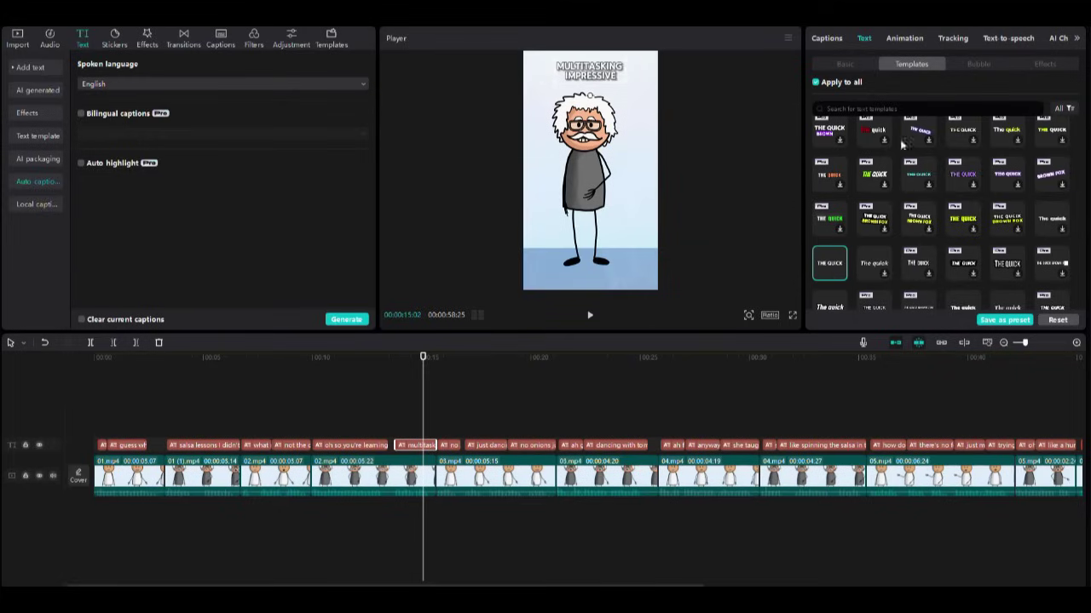
pyautogui.click(846, 65)
pyautogui.scroll(-5, 903, 252)
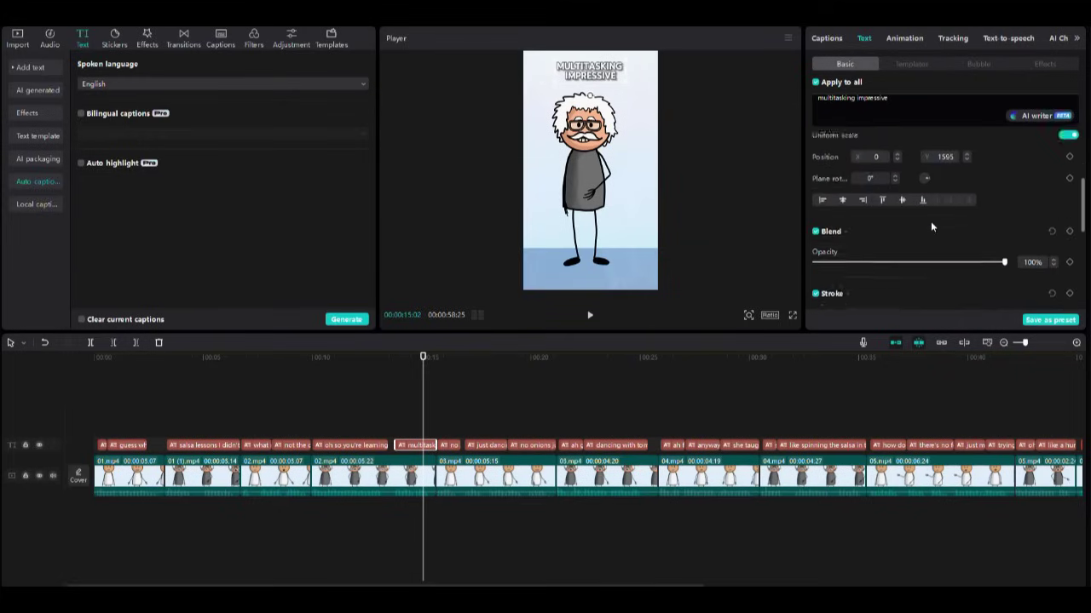